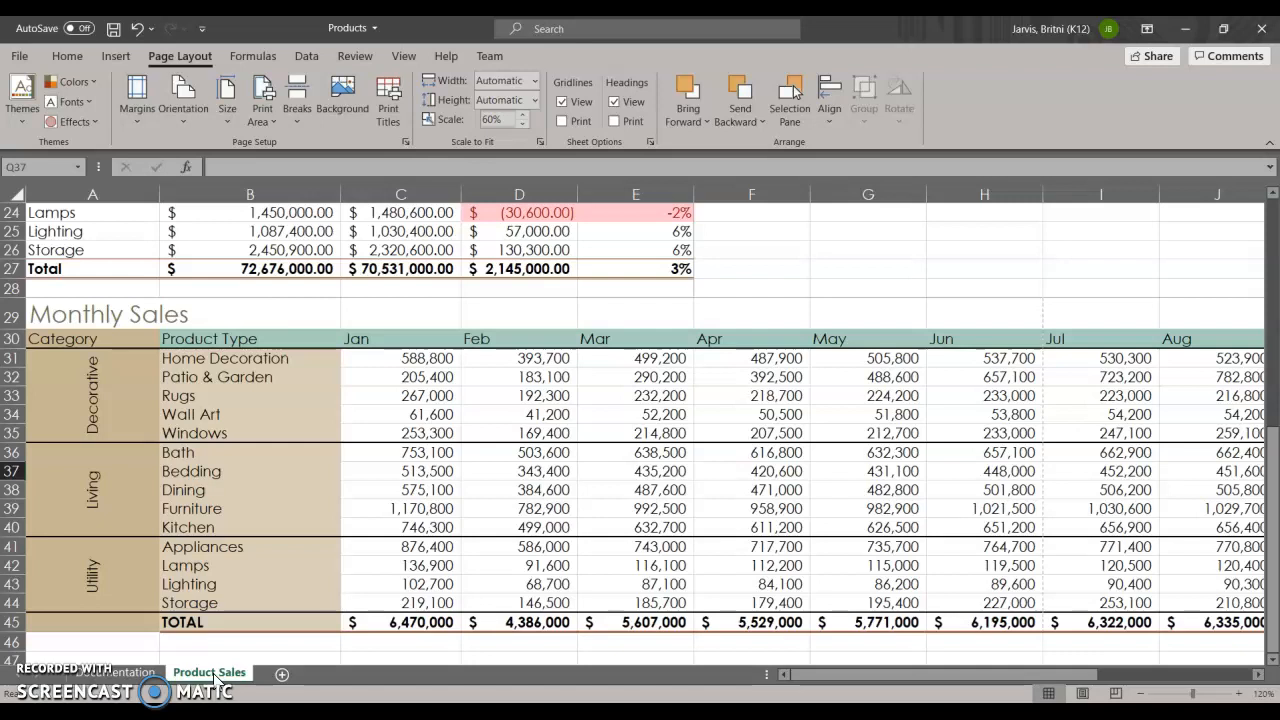
Preview all four printed pages of the Product Sales sheet and return to the worksheet.
click(24, 57)
click(35, 311)
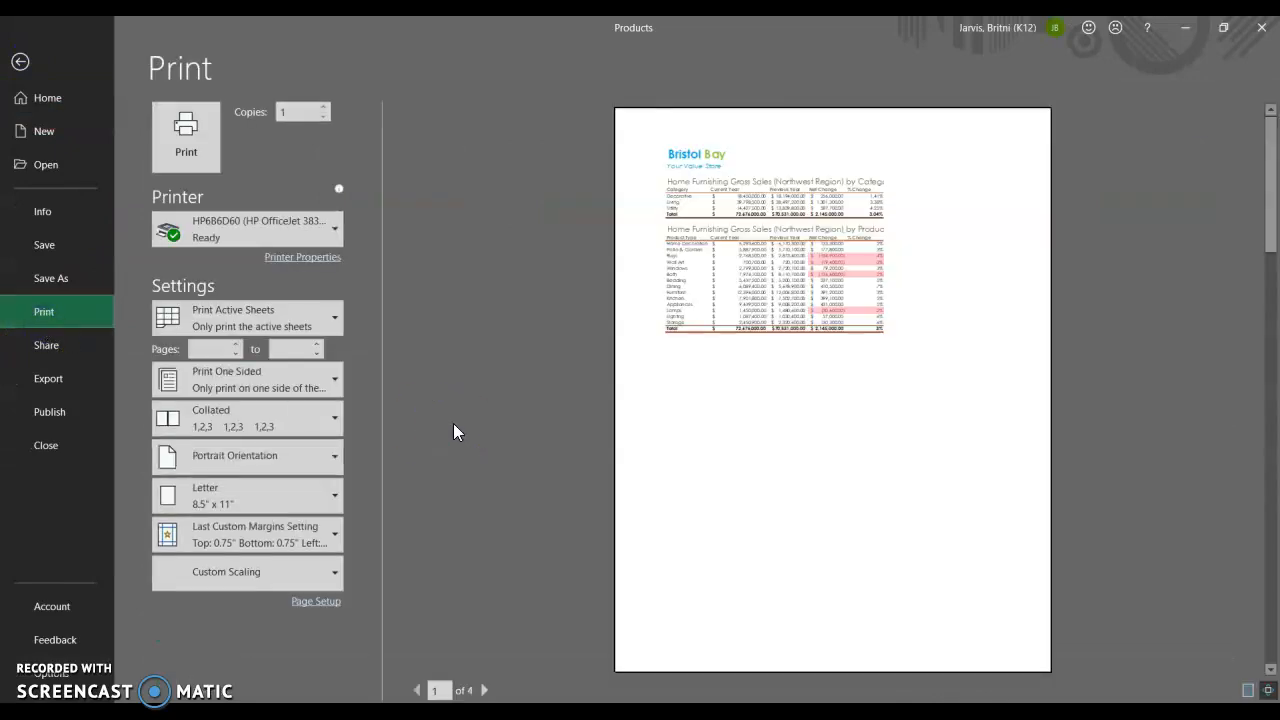
click(484, 690)
click(484, 690)
click(484, 690)
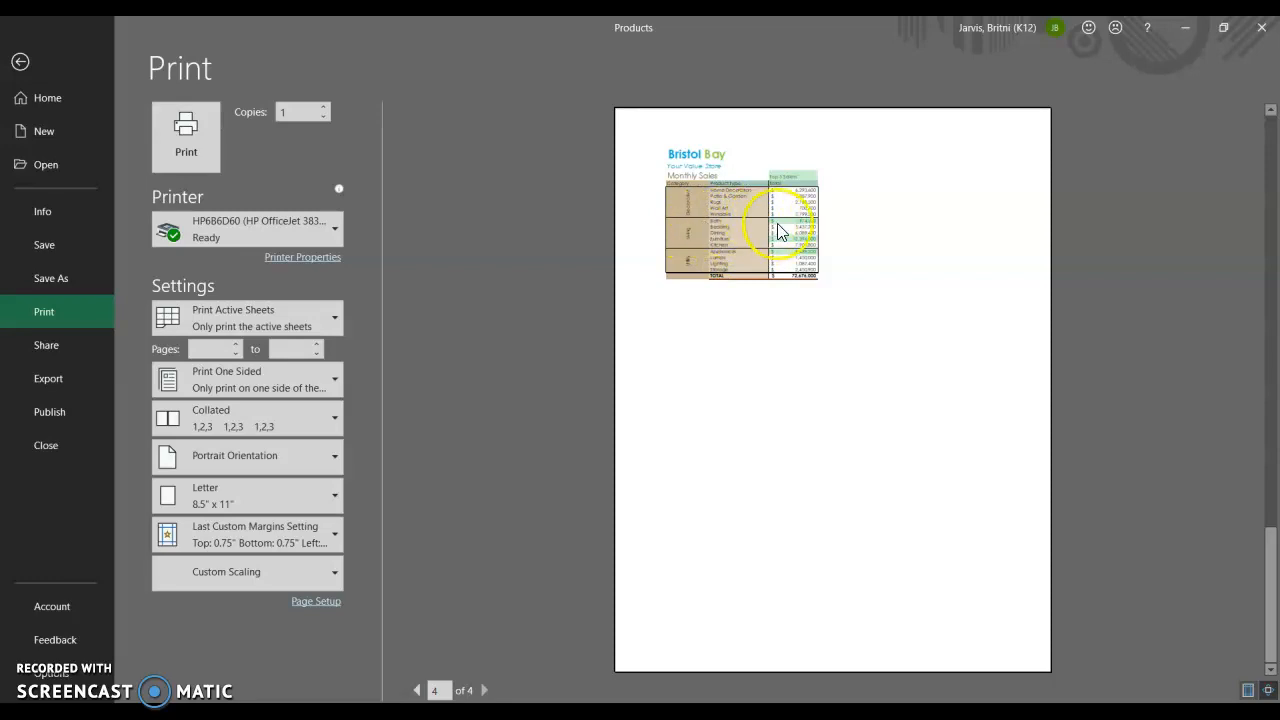
click(418, 690)
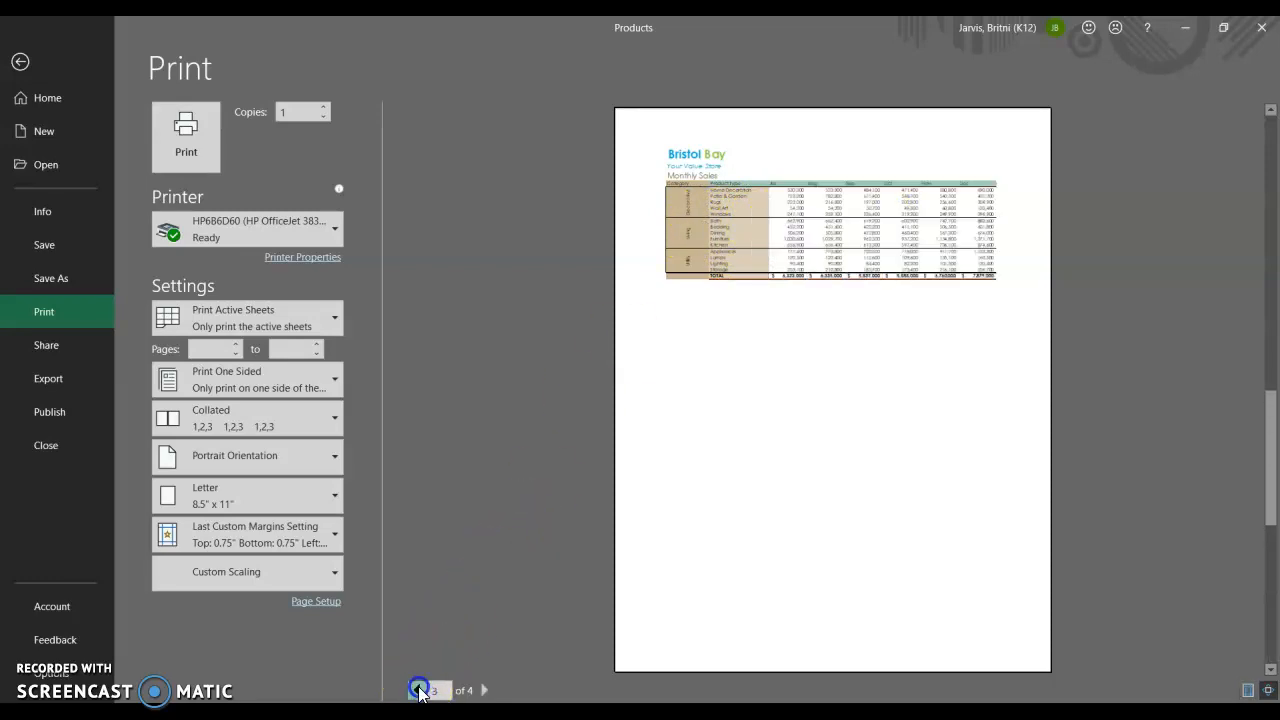
click(418, 690)
click(418, 690)
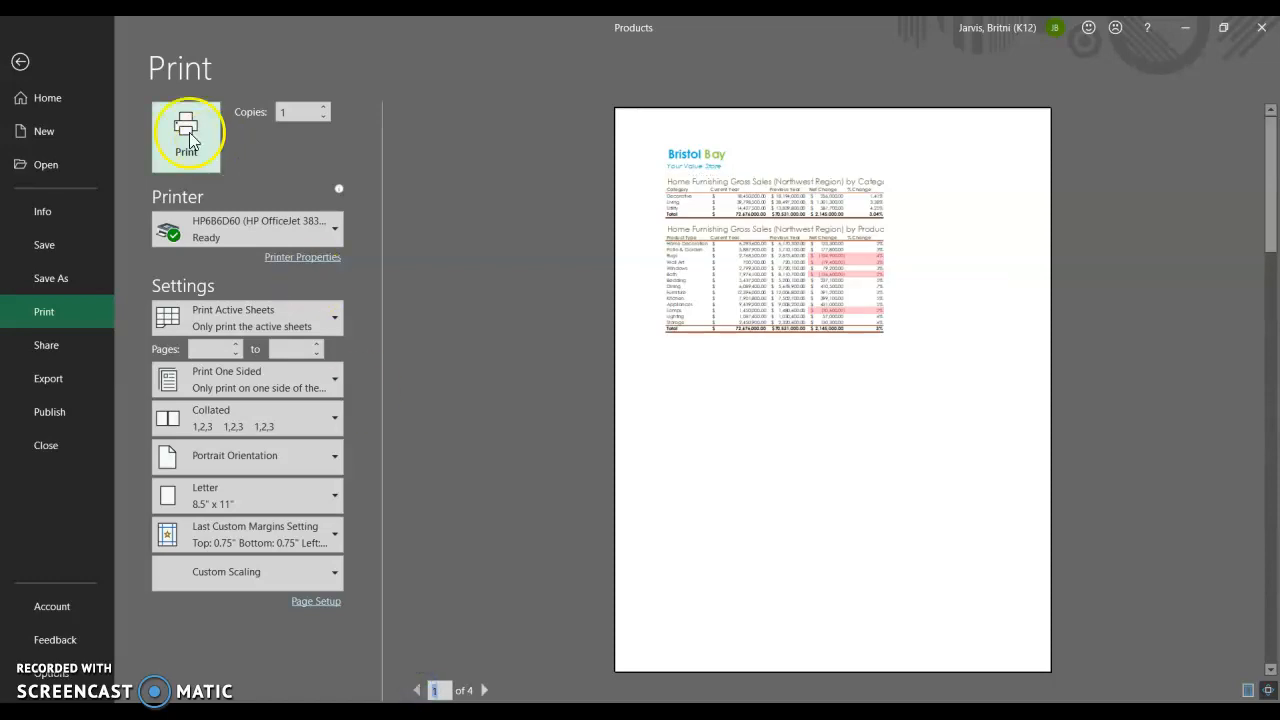
click(19, 64)
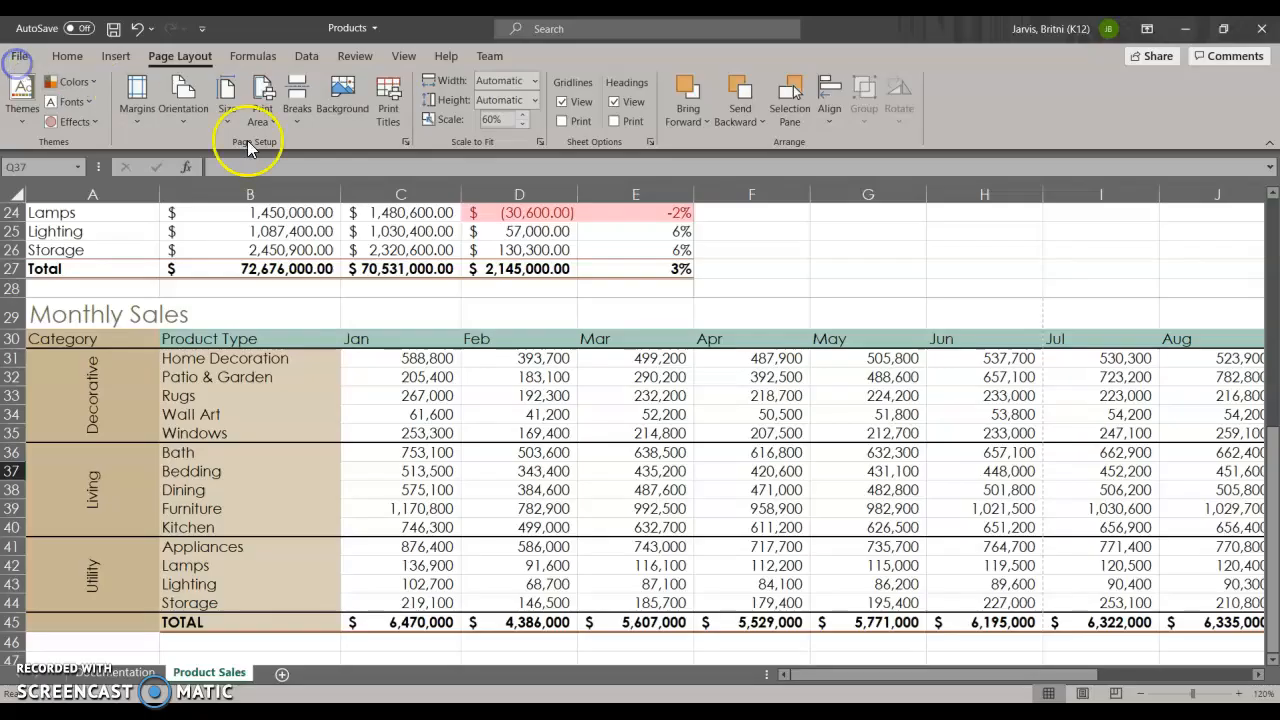
Review the print area and repeating title rows in the sheet's page setup, and select columns A:B as the columns to repeat at left.
scroll(360, 370, up, 5)
scroll(360, 371, up, 3)
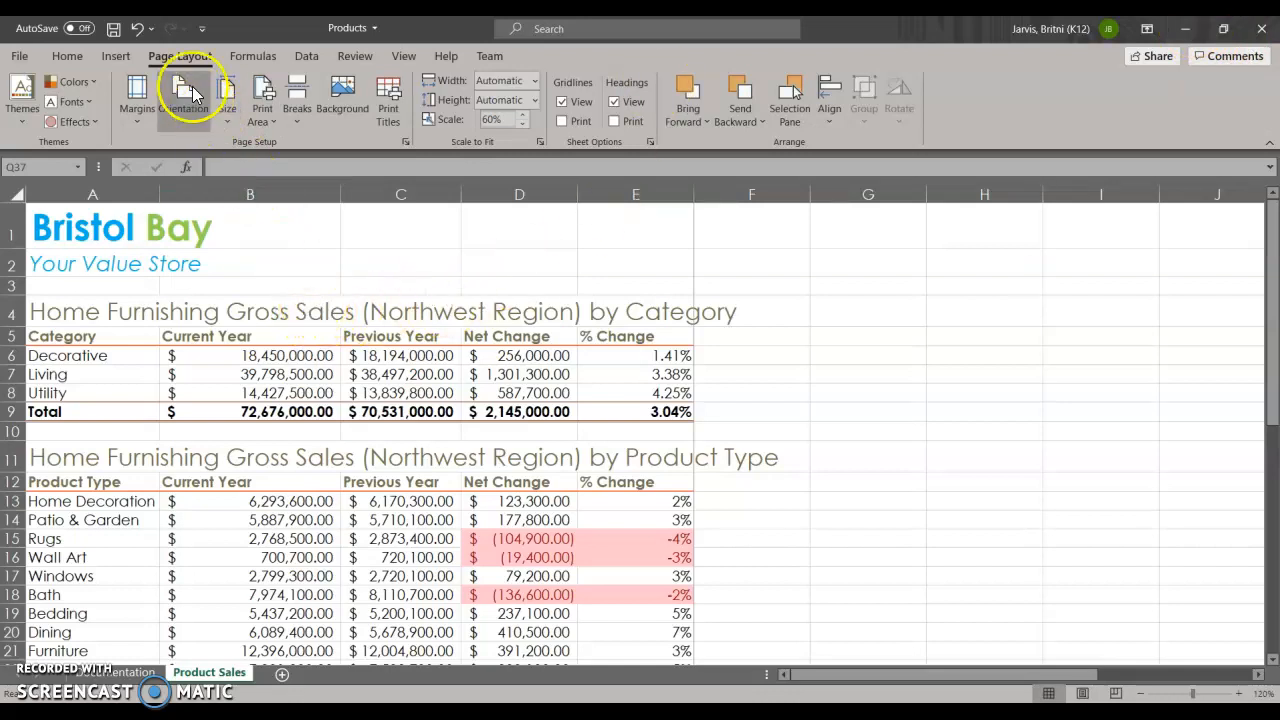
click(406, 141)
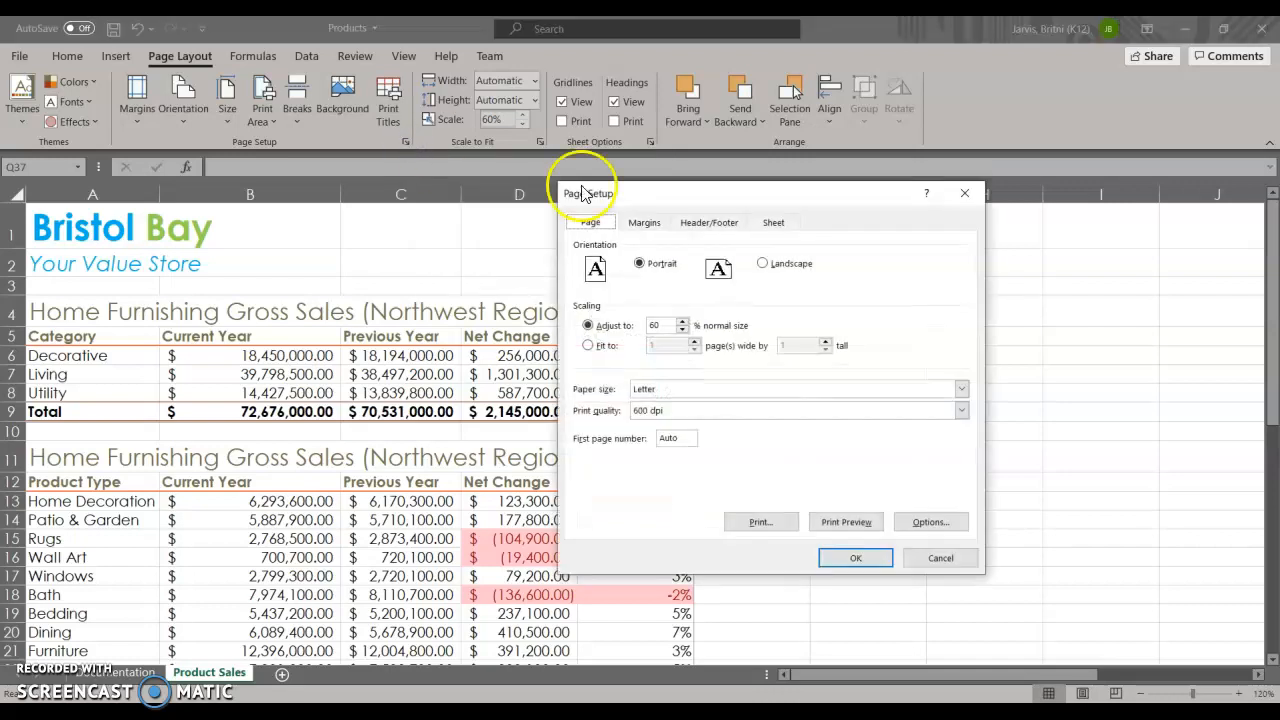
click(790, 222)
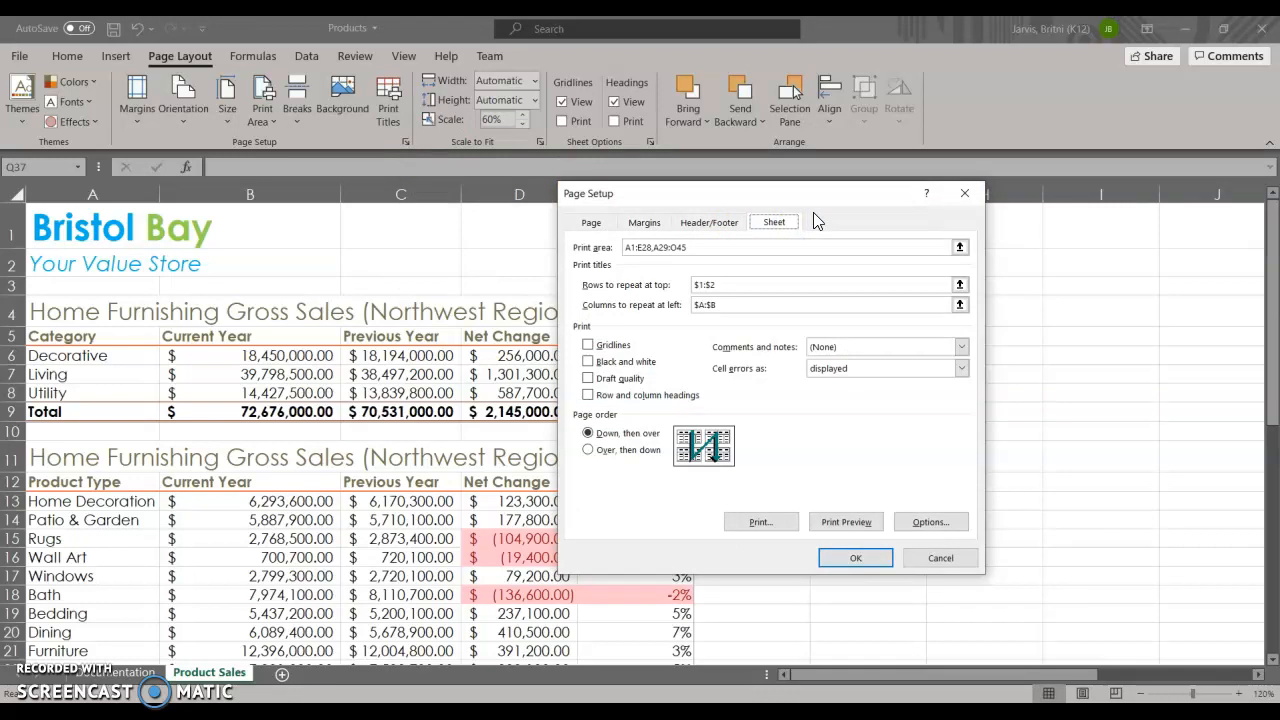
click(757, 245)
click(706, 285)
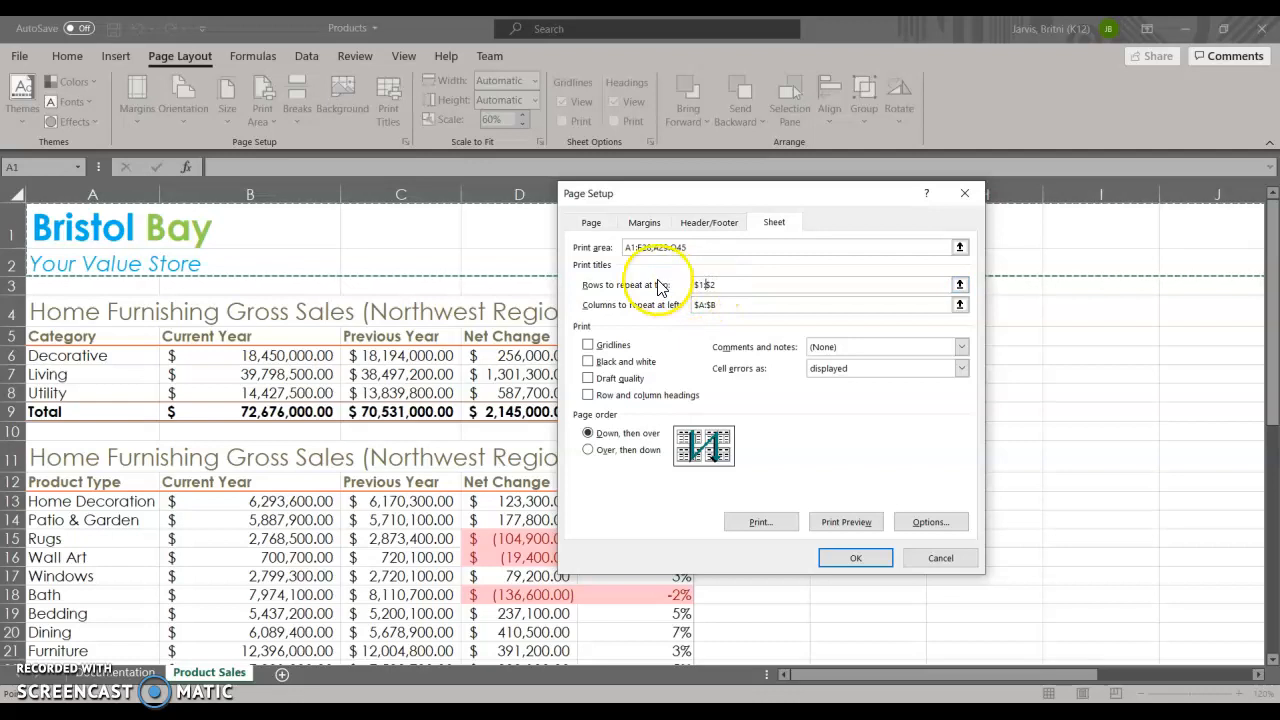
click(728, 302)
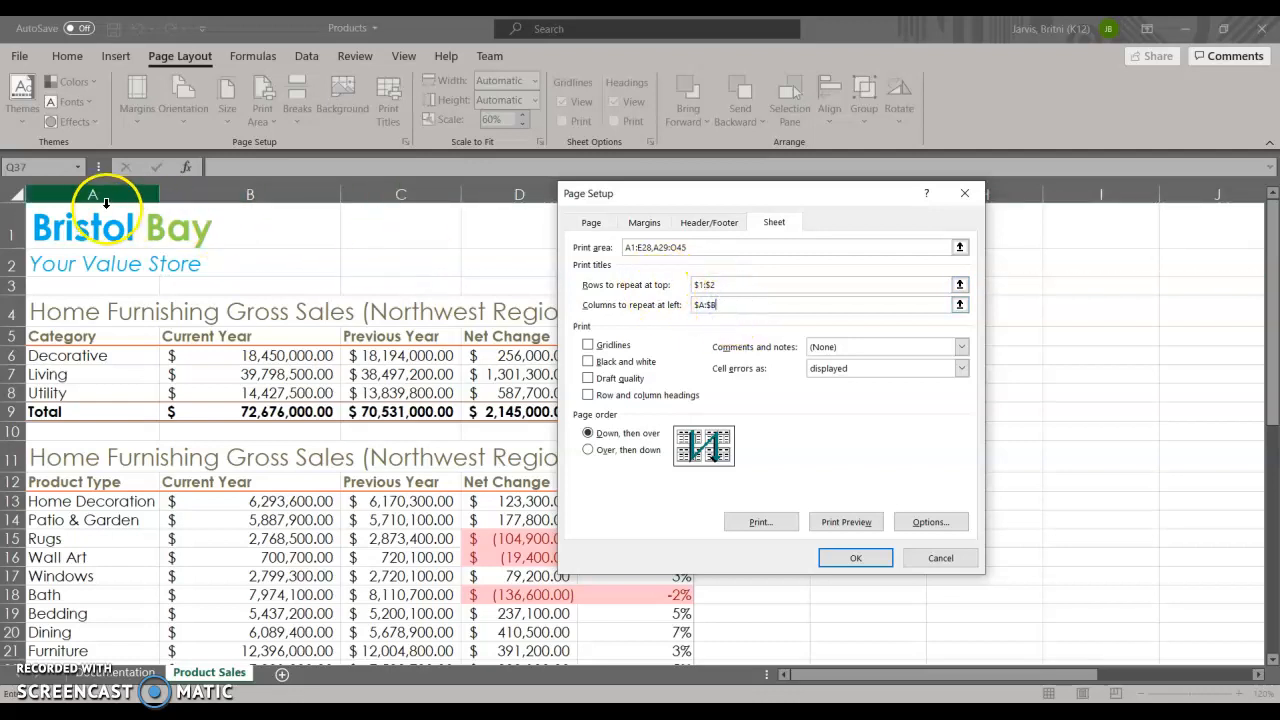
drag(92, 193, 229, 194)
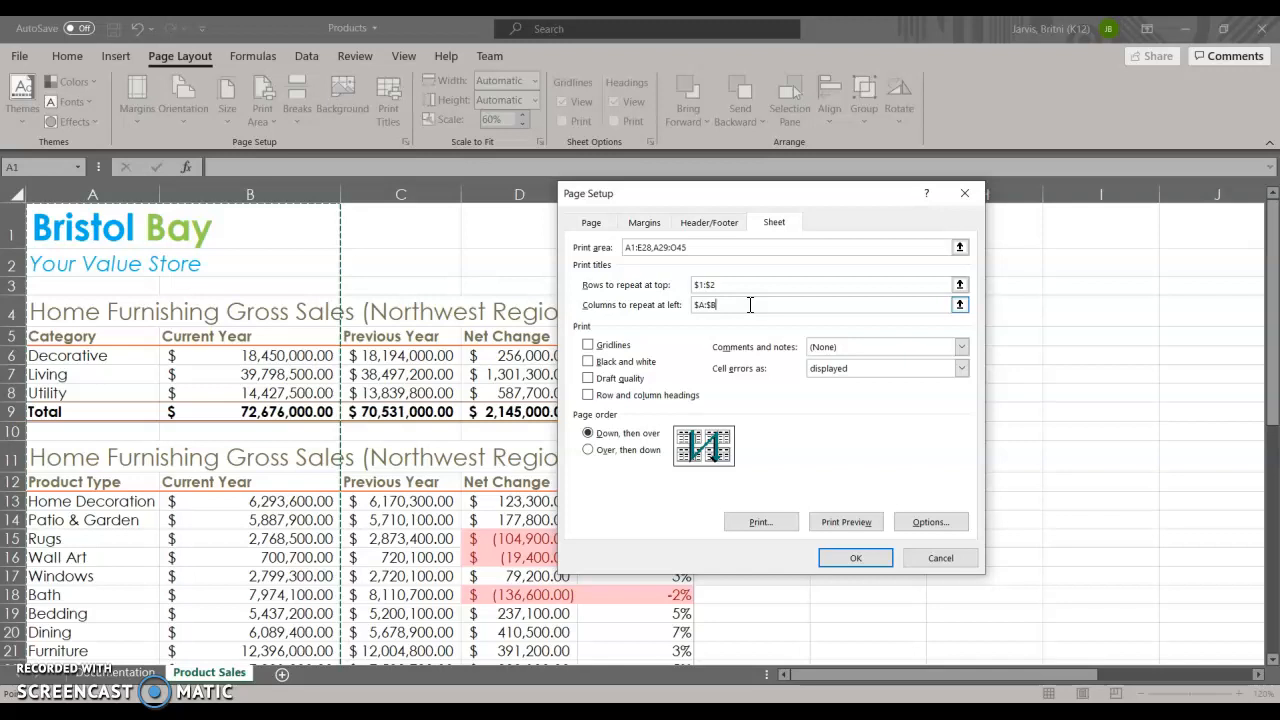
Check the margins, orientation and scaling in the page setup and accept the settings.
click(644, 224)
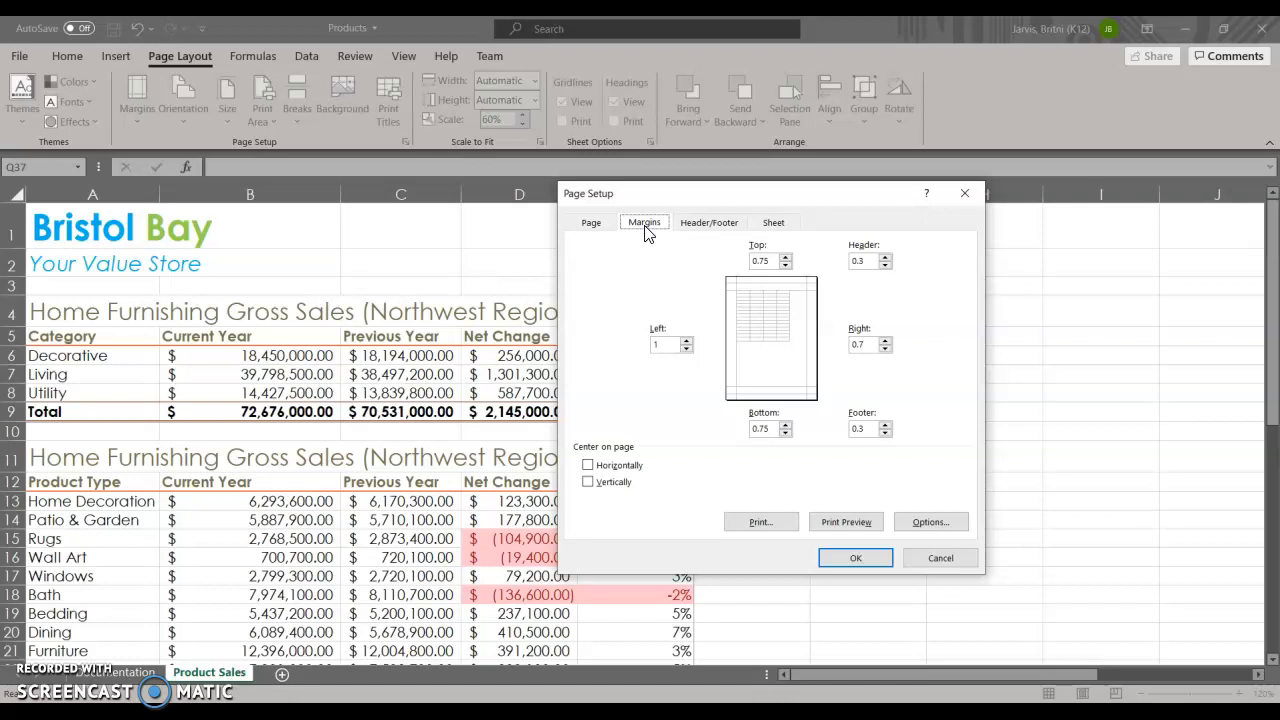
click(594, 223)
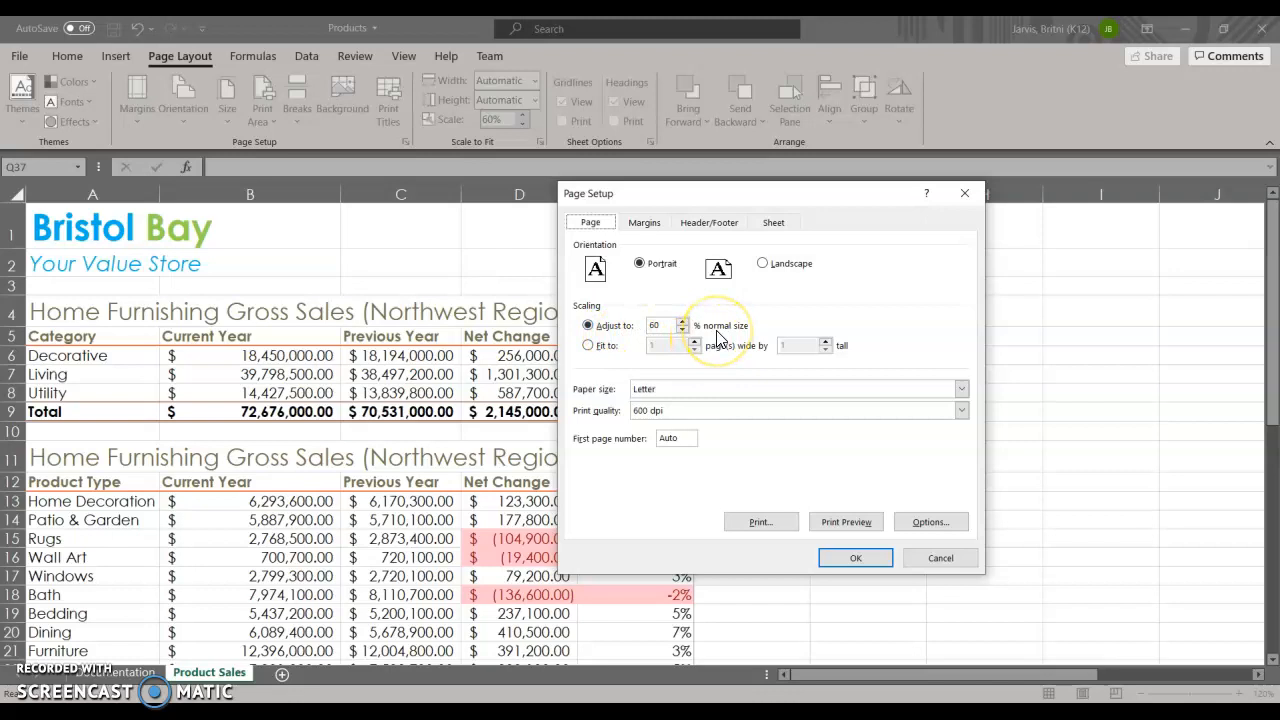
click(773, 225)
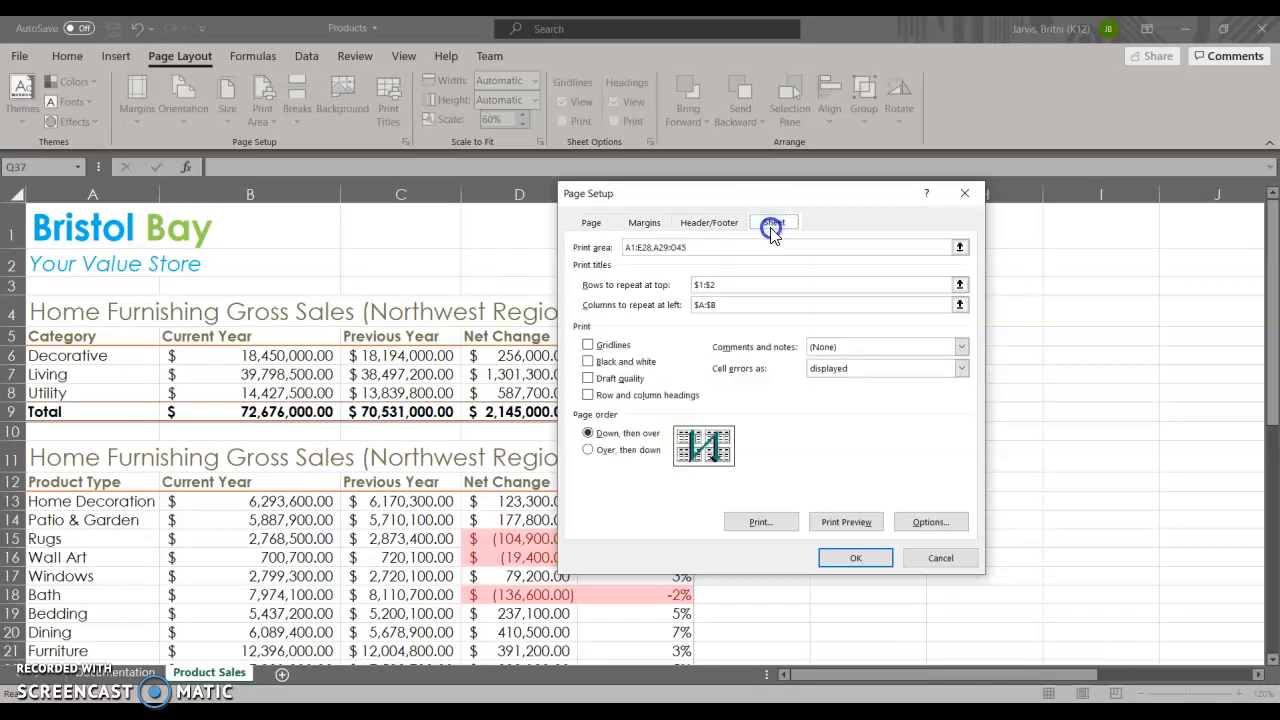
click(646, 222)
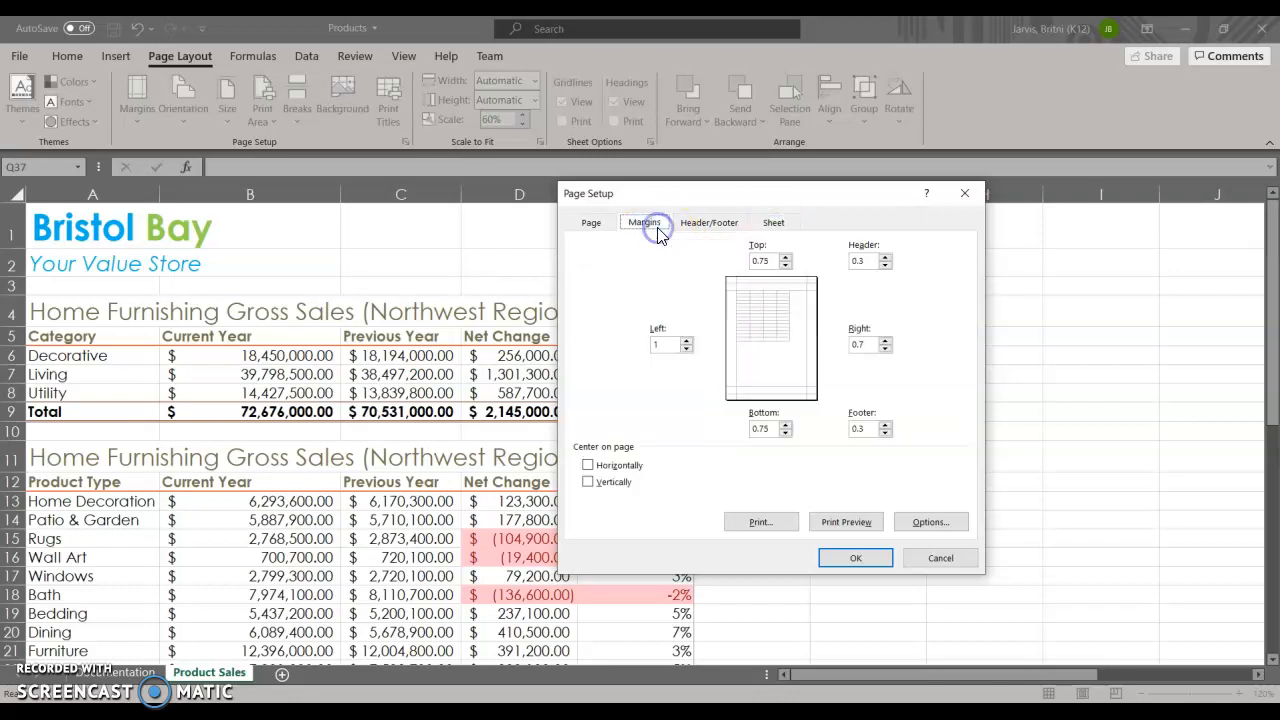
click(591, 222)
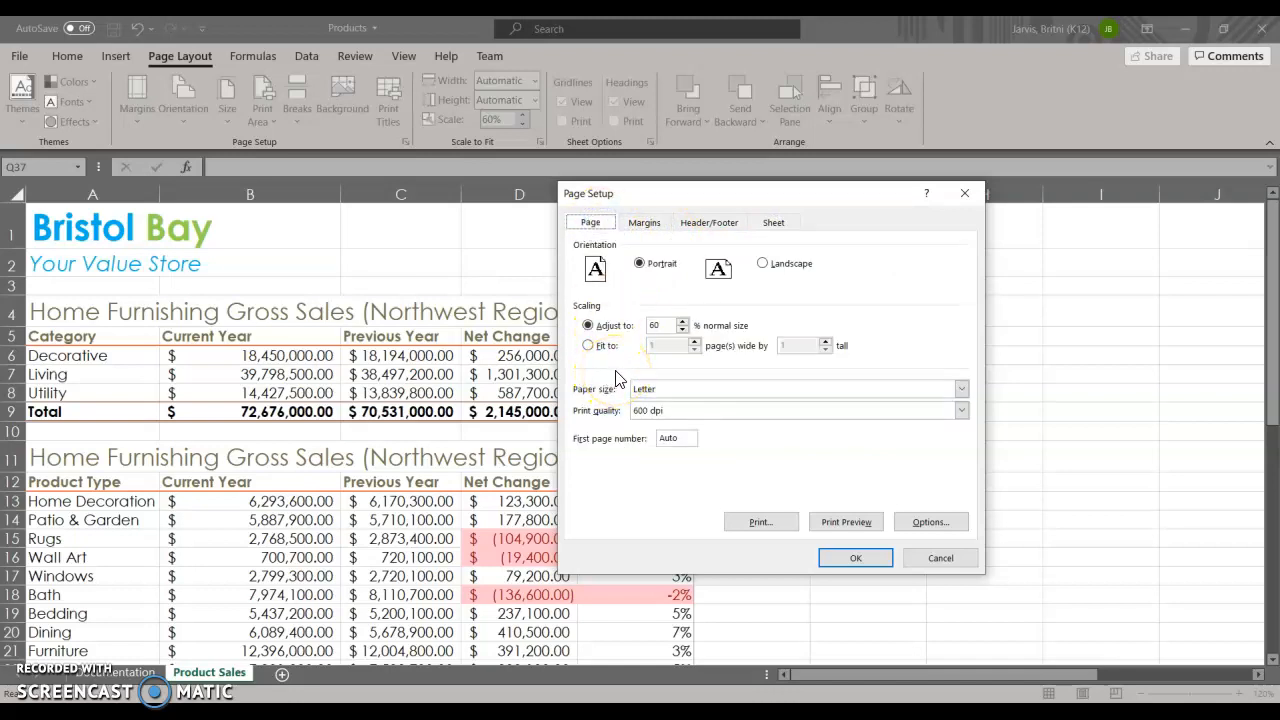
click(856, 557)
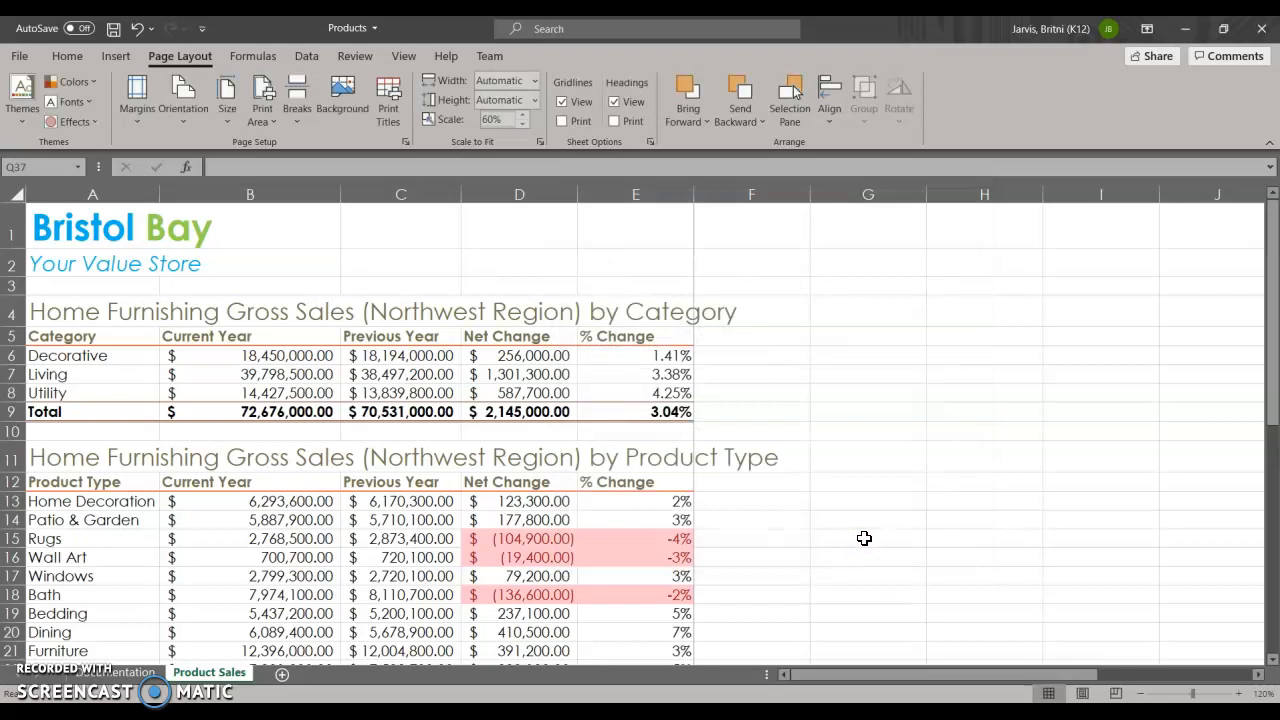
click(870, 531)
click(871, 527)
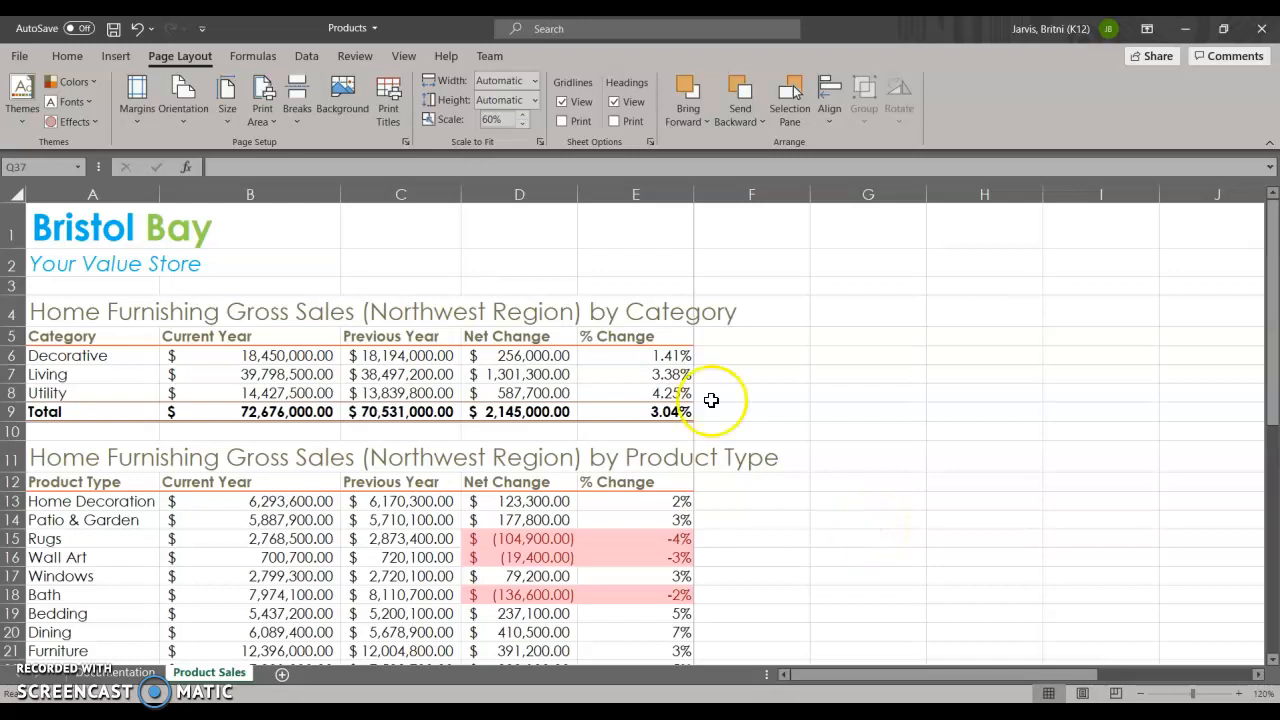
In Page Break Preview, remove the automatic page break before the Total column by moving it past the Monthly Sales table's right edge.
click(402, 57)
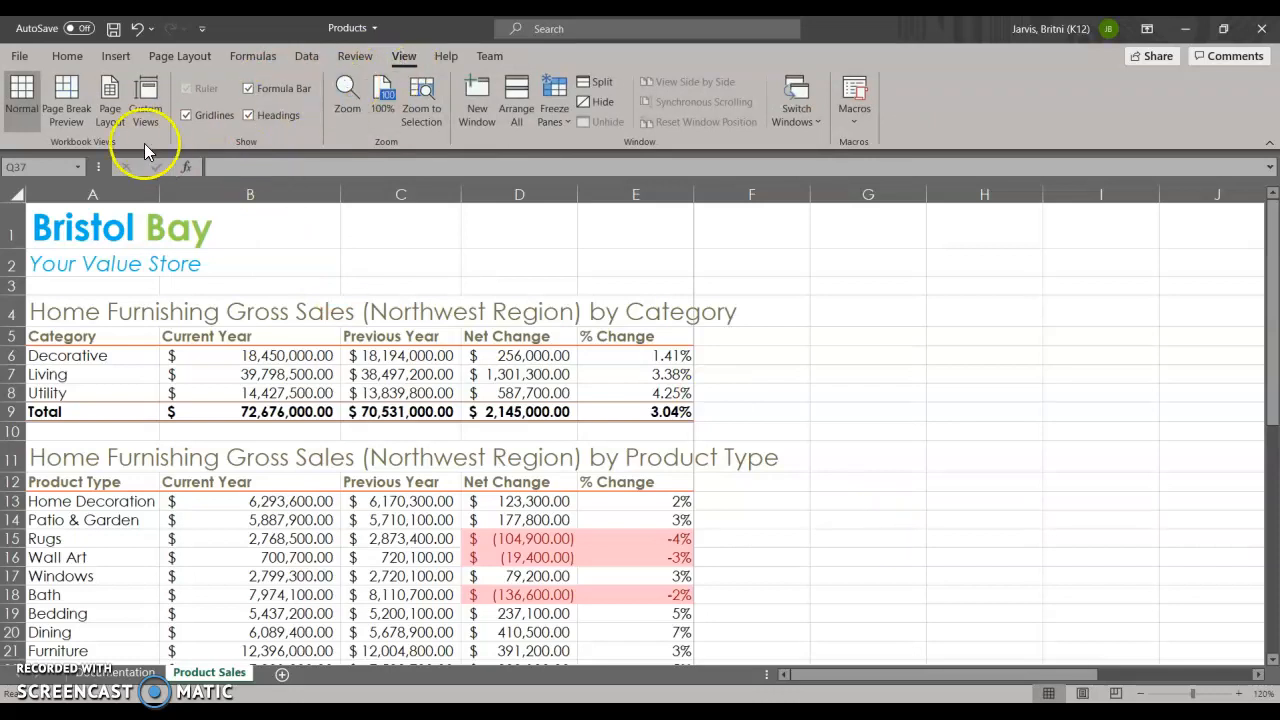
click(75, 120)
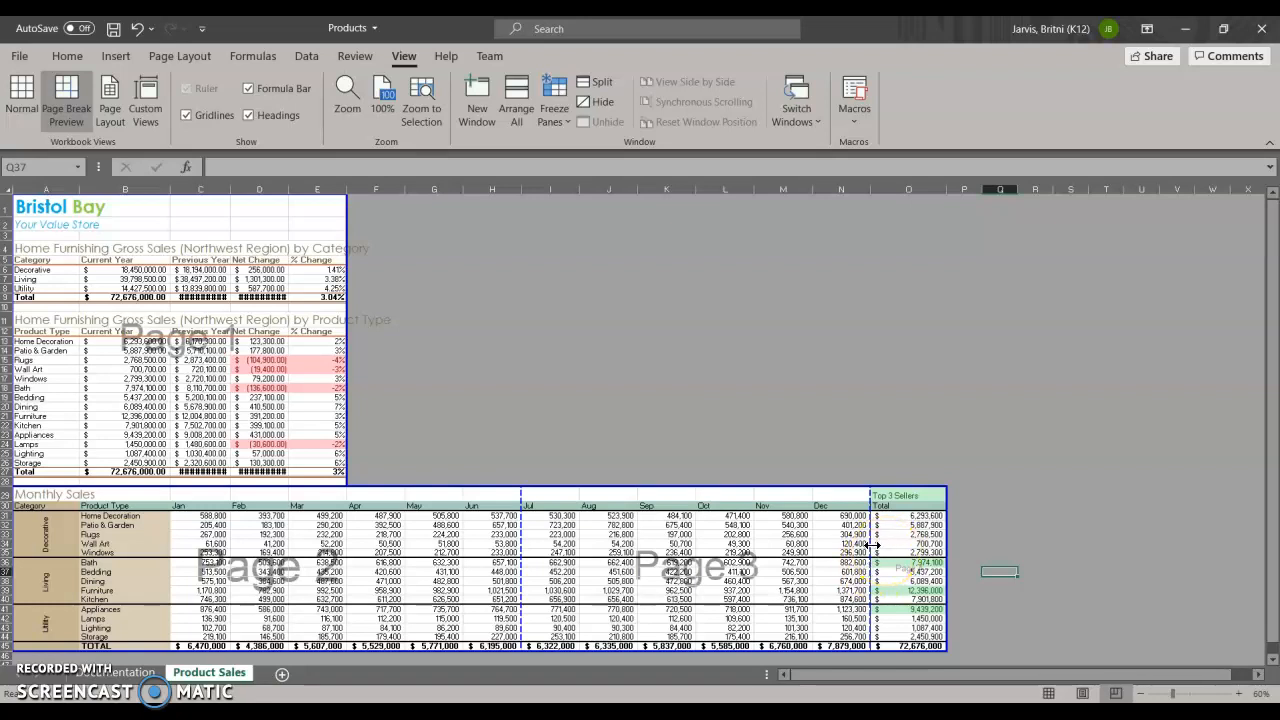
drag(870, 544, 972, 556)
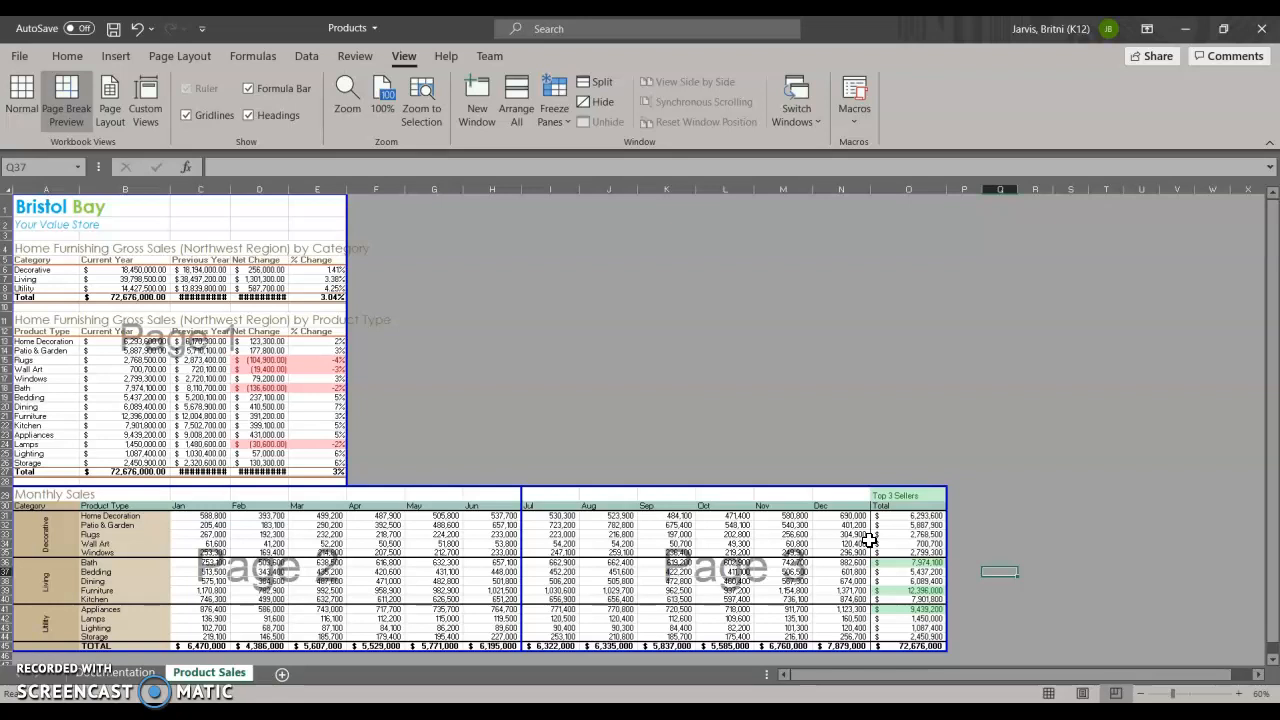
Insert a page break at cell O29, before the Top 3 Sellers column, and undo it.
click(182, 57)
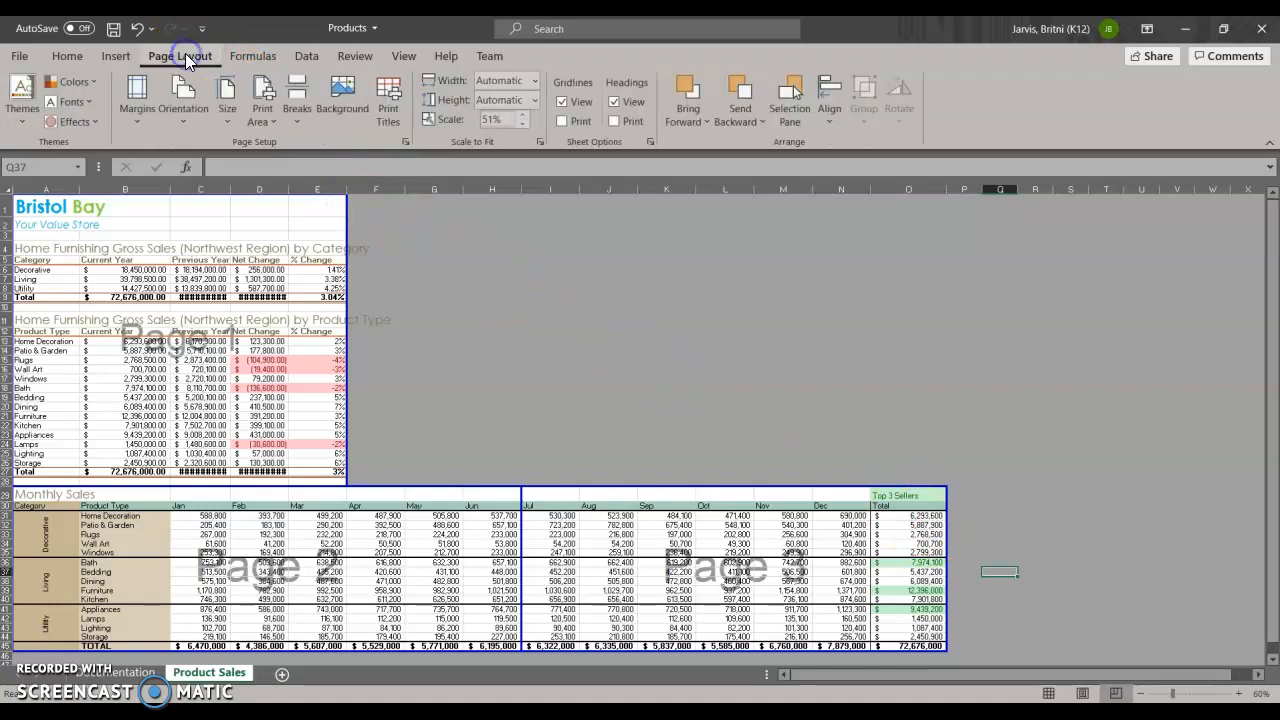
click(299, 121)
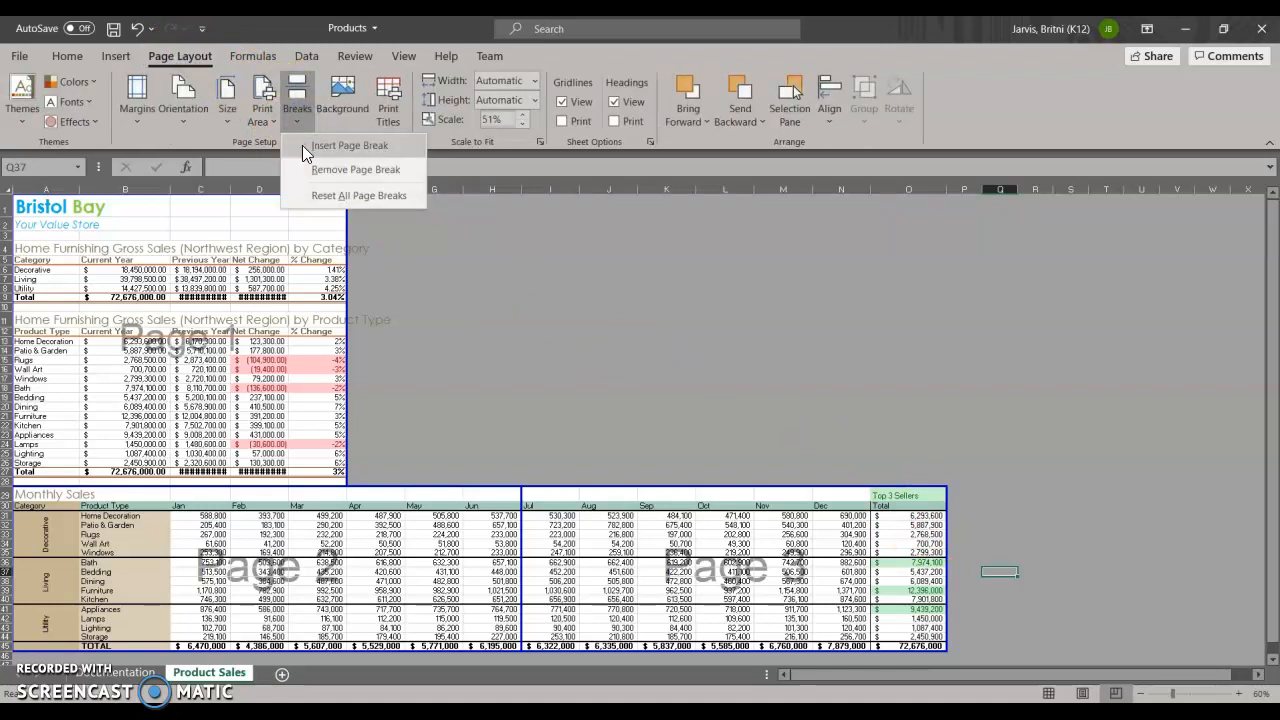
click(486, 295)
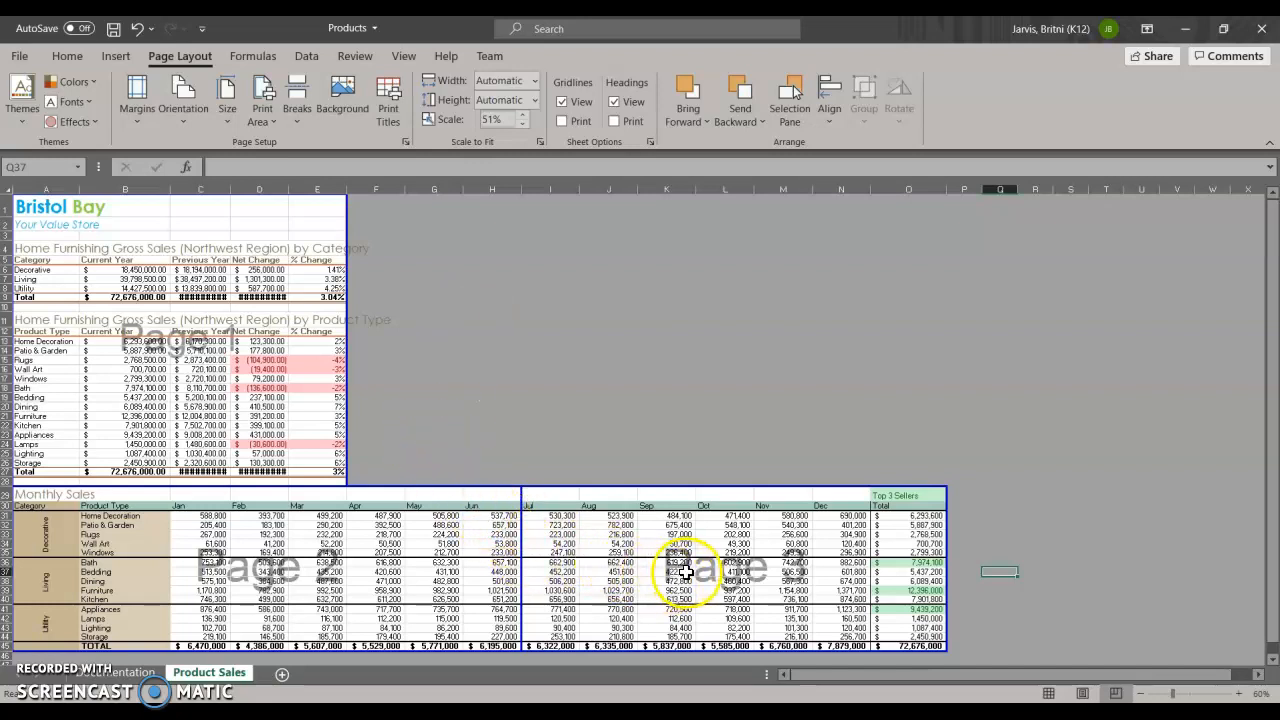
click(911, 524)
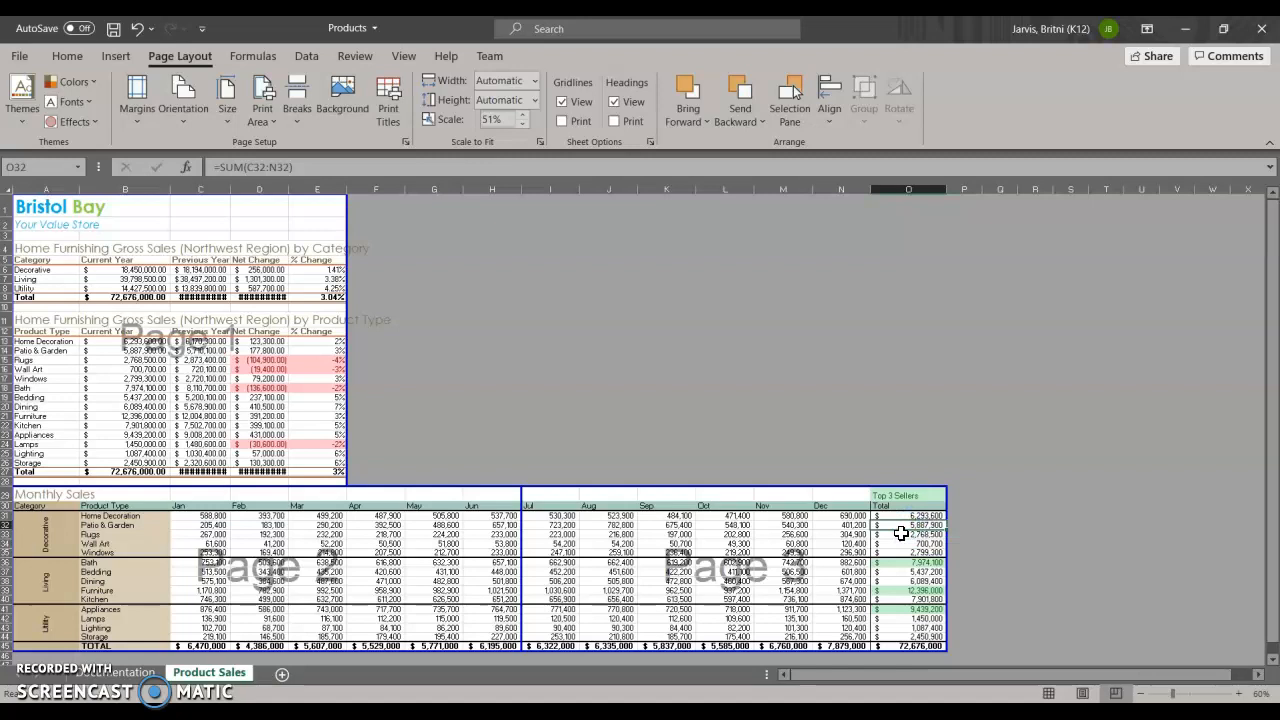
click(910, 497)
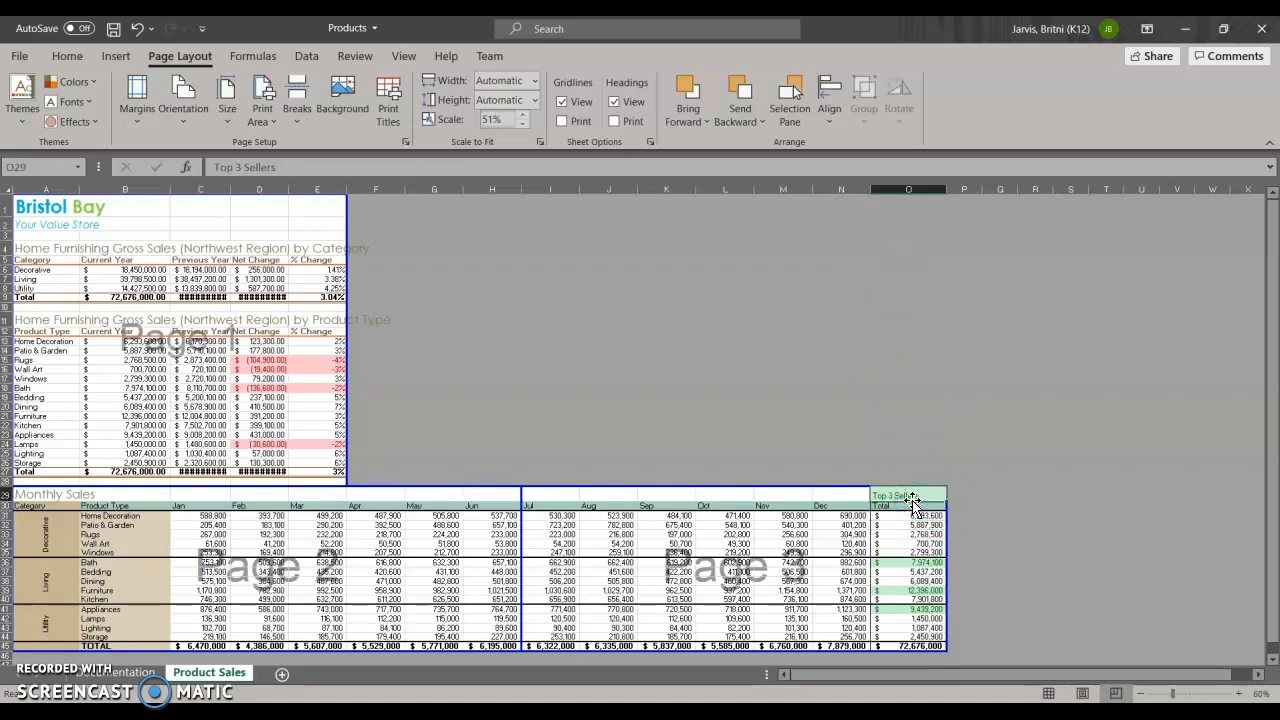
click(296, 118)
click(306, 149)
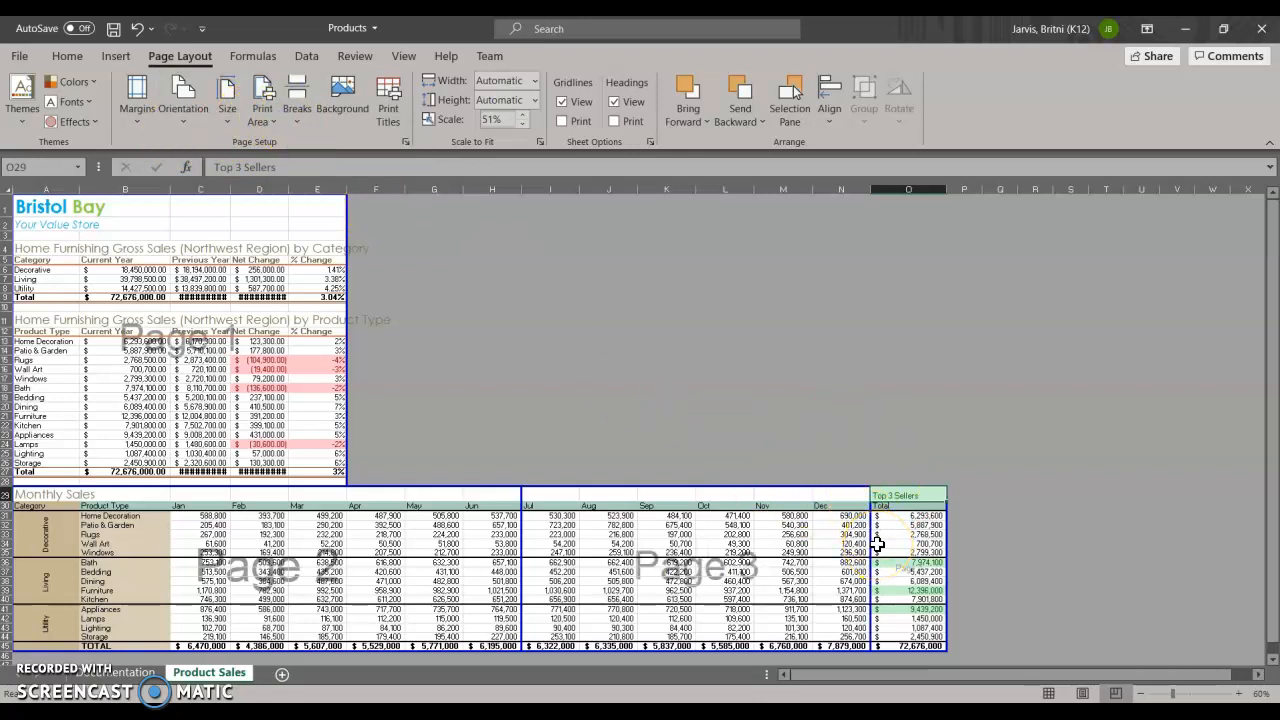
click(138, 30)
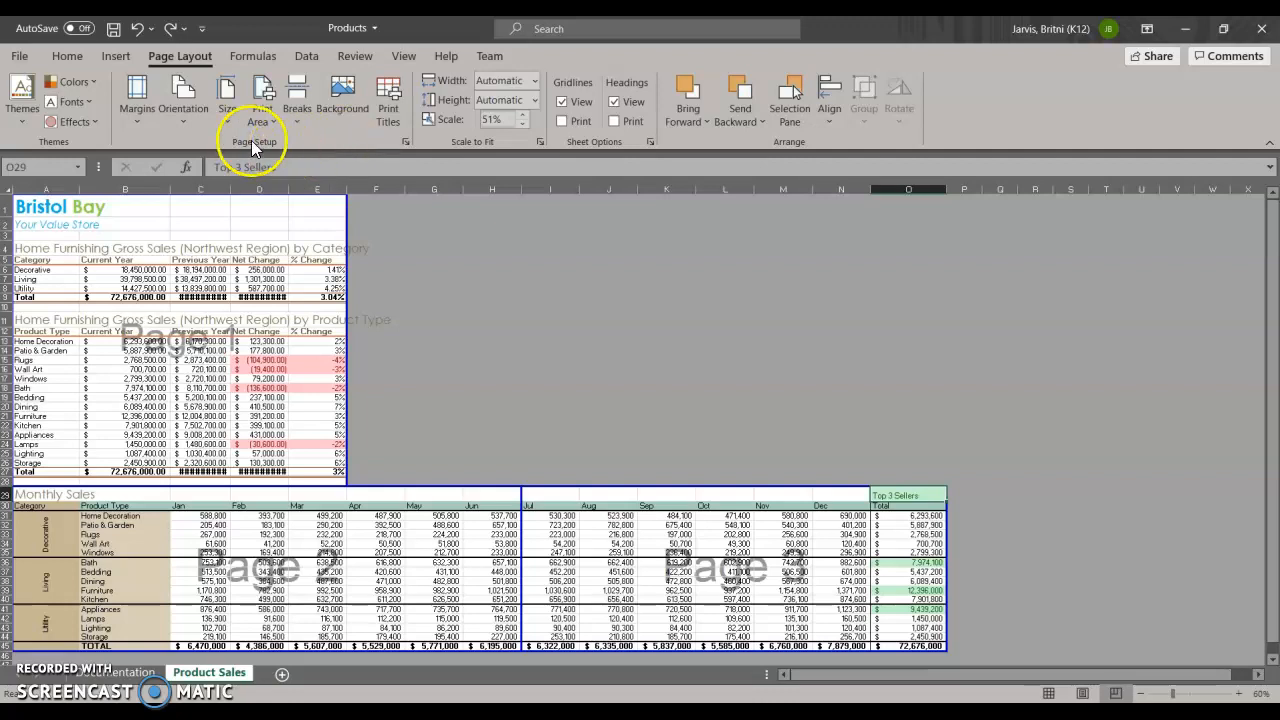
Open the header and footer settings of the page setup and look through the preset headers.
click(404, 142)
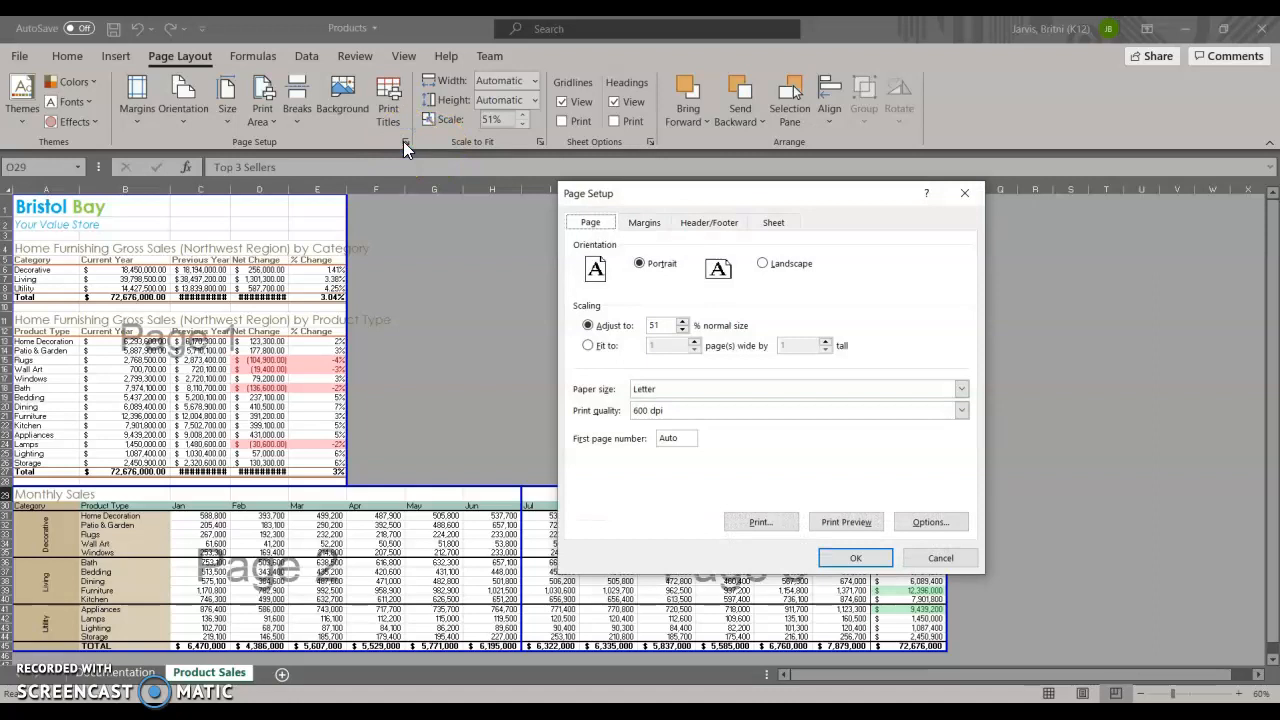
click(686, 224)
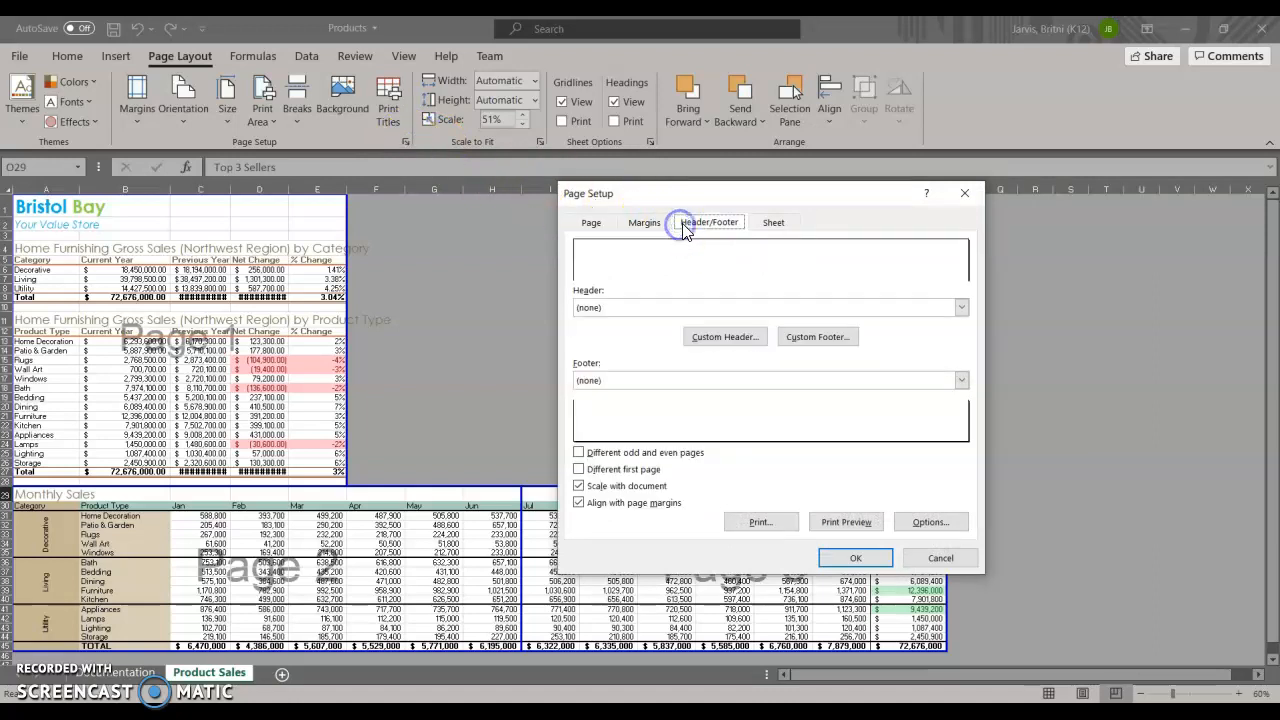
click(684, 263)
click(640, 263)
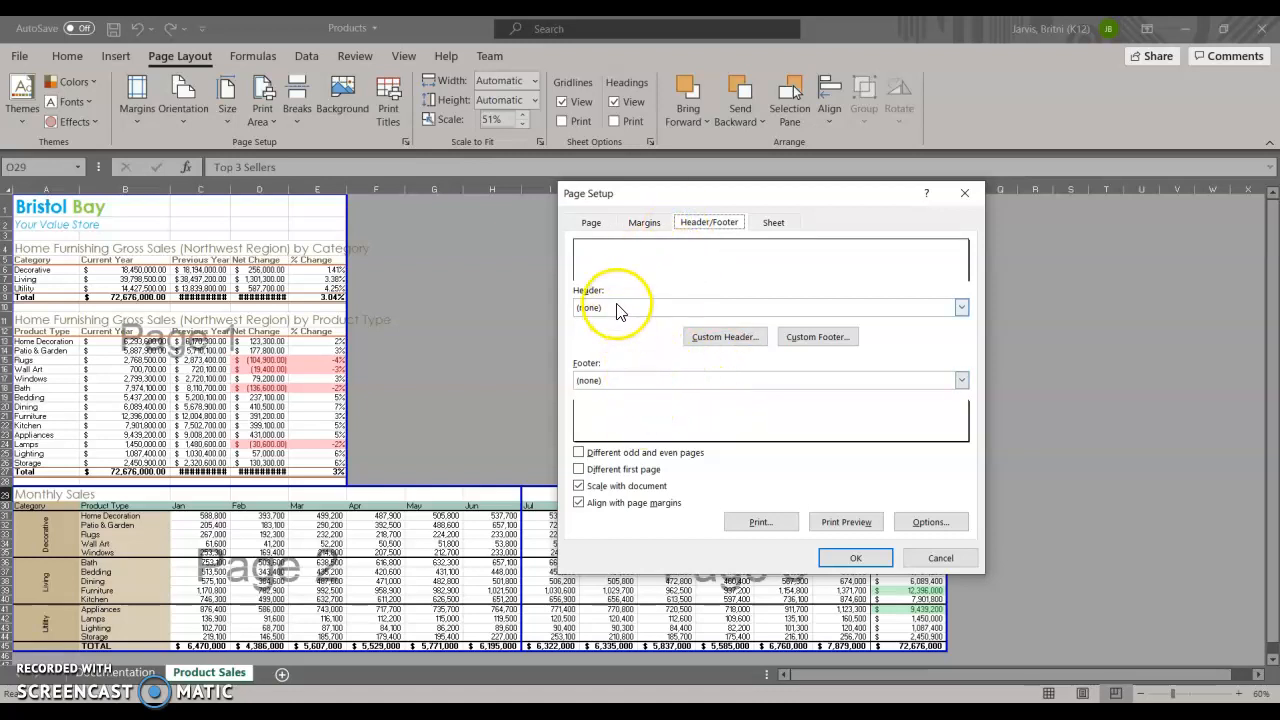
click(618, 309)
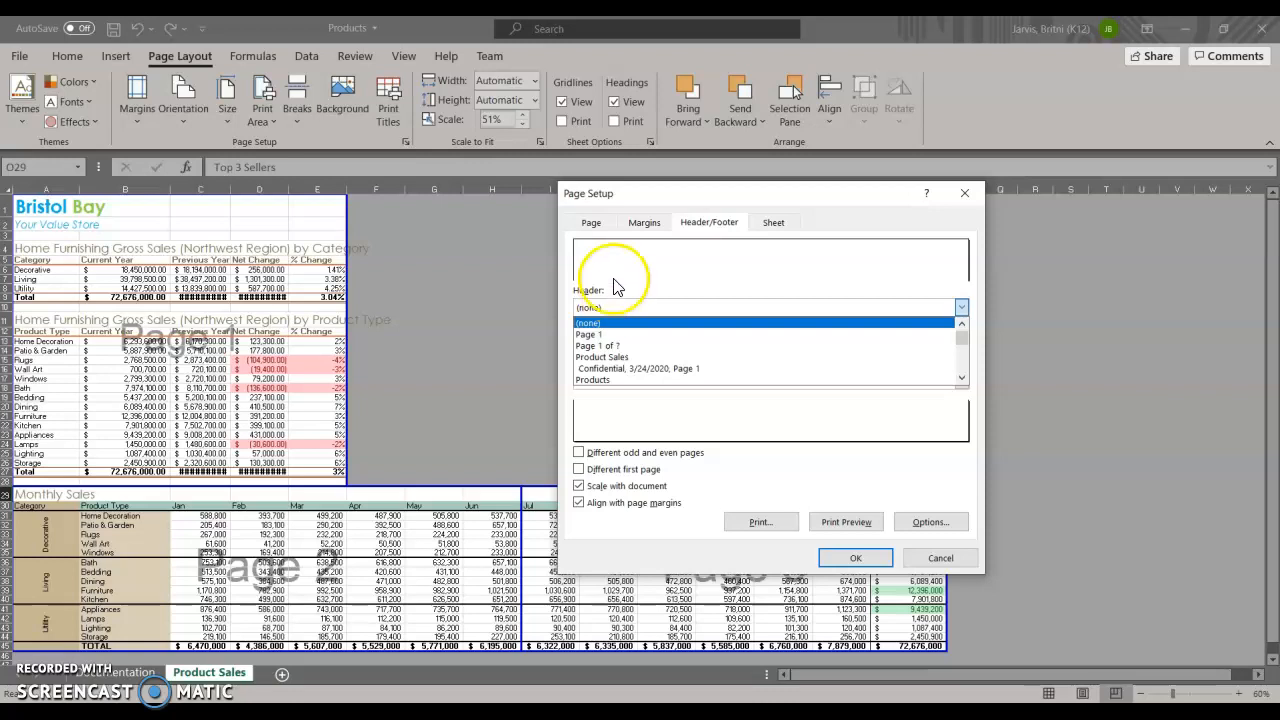
click(616, 271)
Examine the left, center and right sections of the custom header and leave without making changes.
click(736, 337)
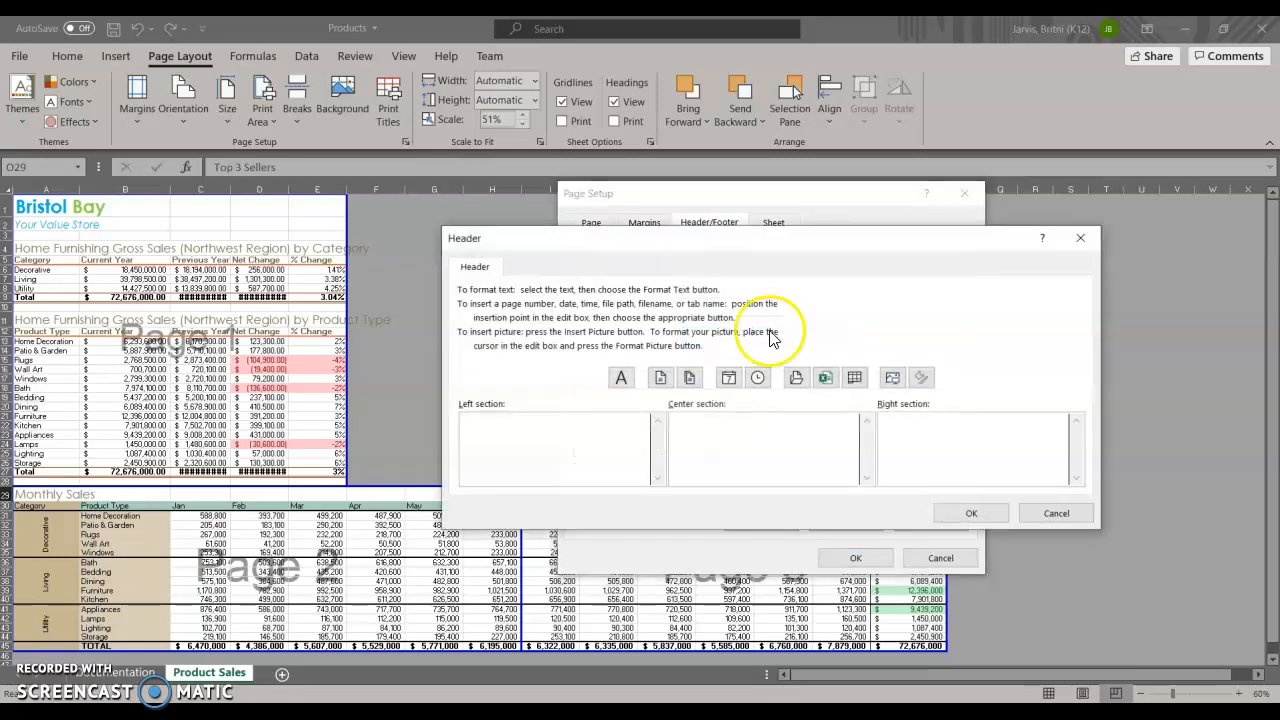
click(752, 446)
click(951, 452)
click(565, 469)
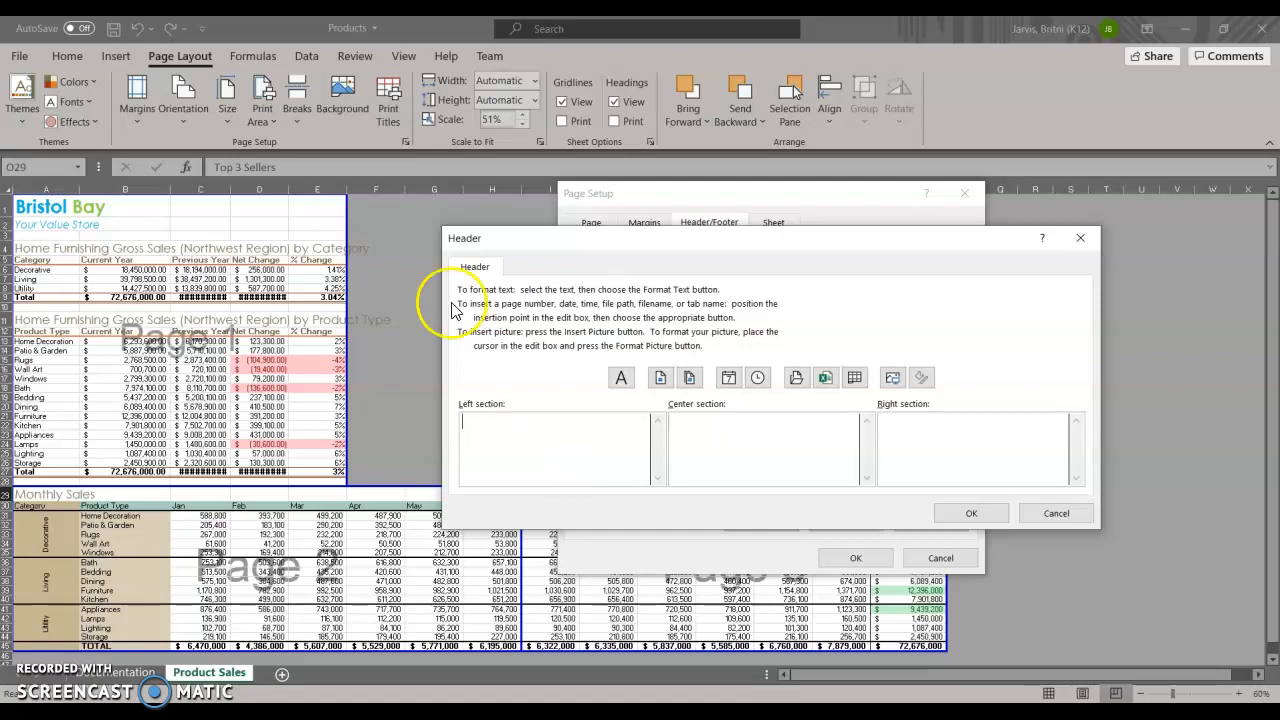
click(1058, 512)
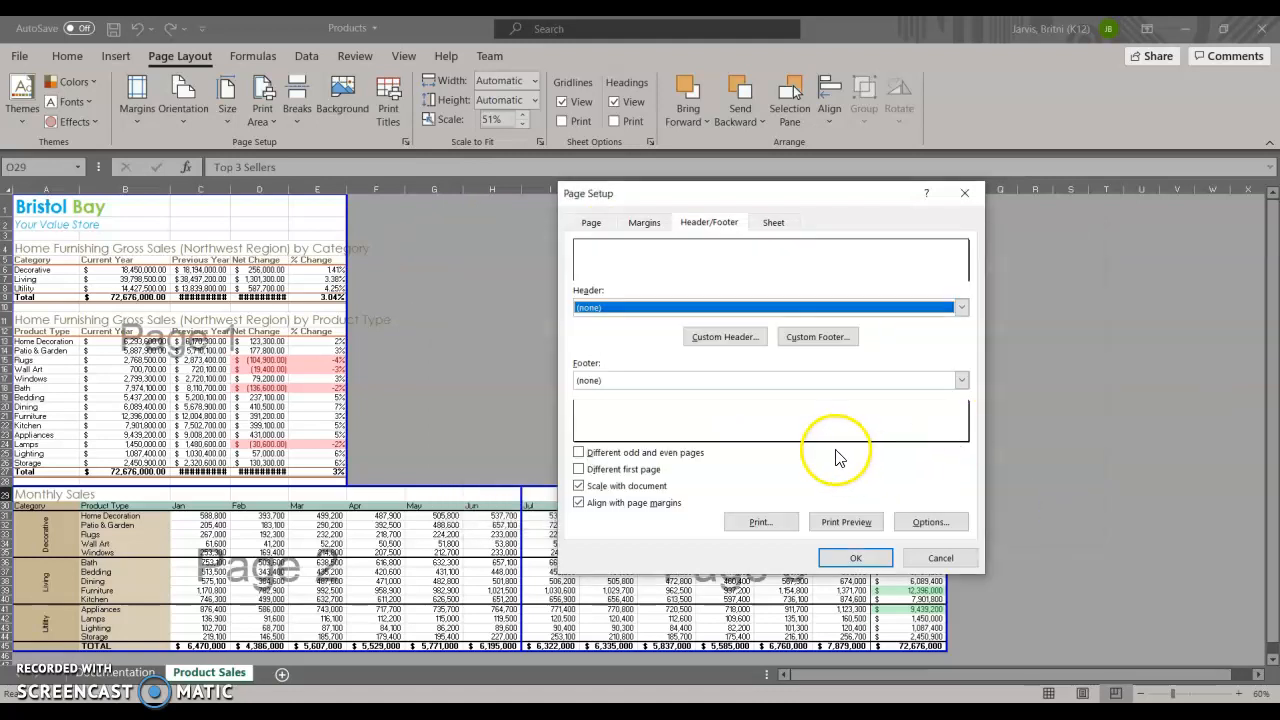
Enable a different first page and enter "Your Name" in the left section of the first page header.
click(579, 469)
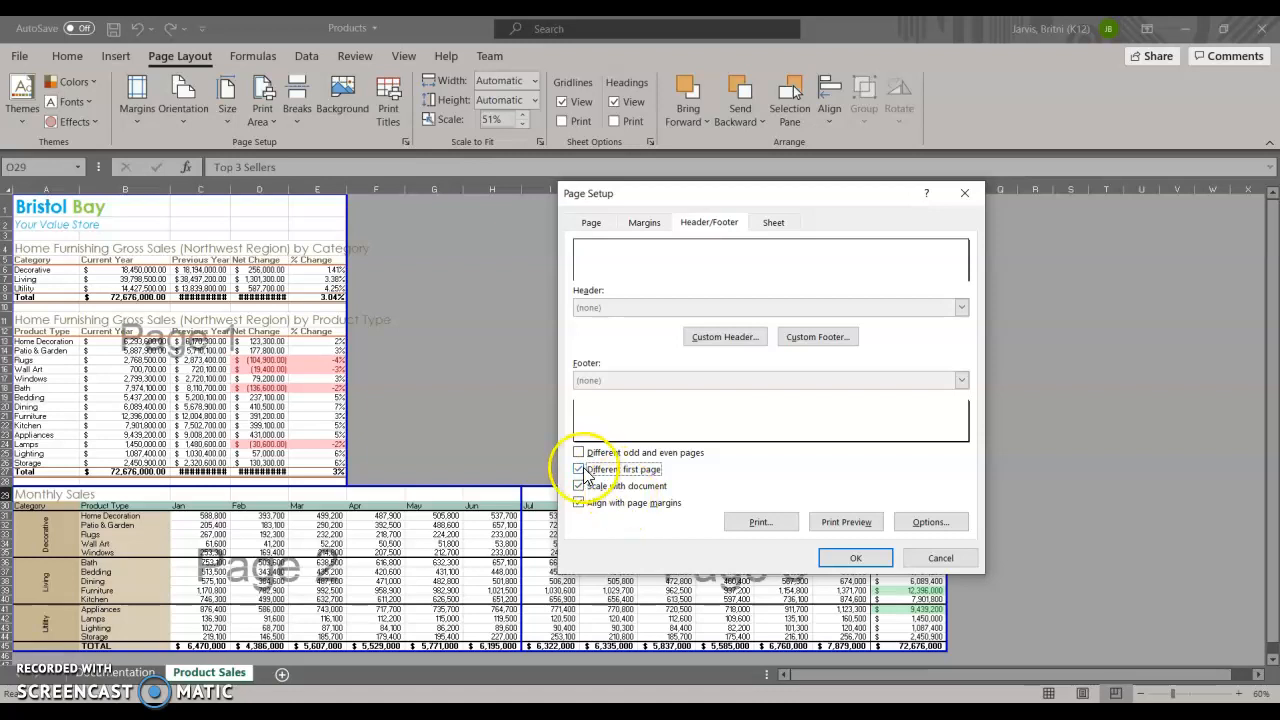
click(712, 337)
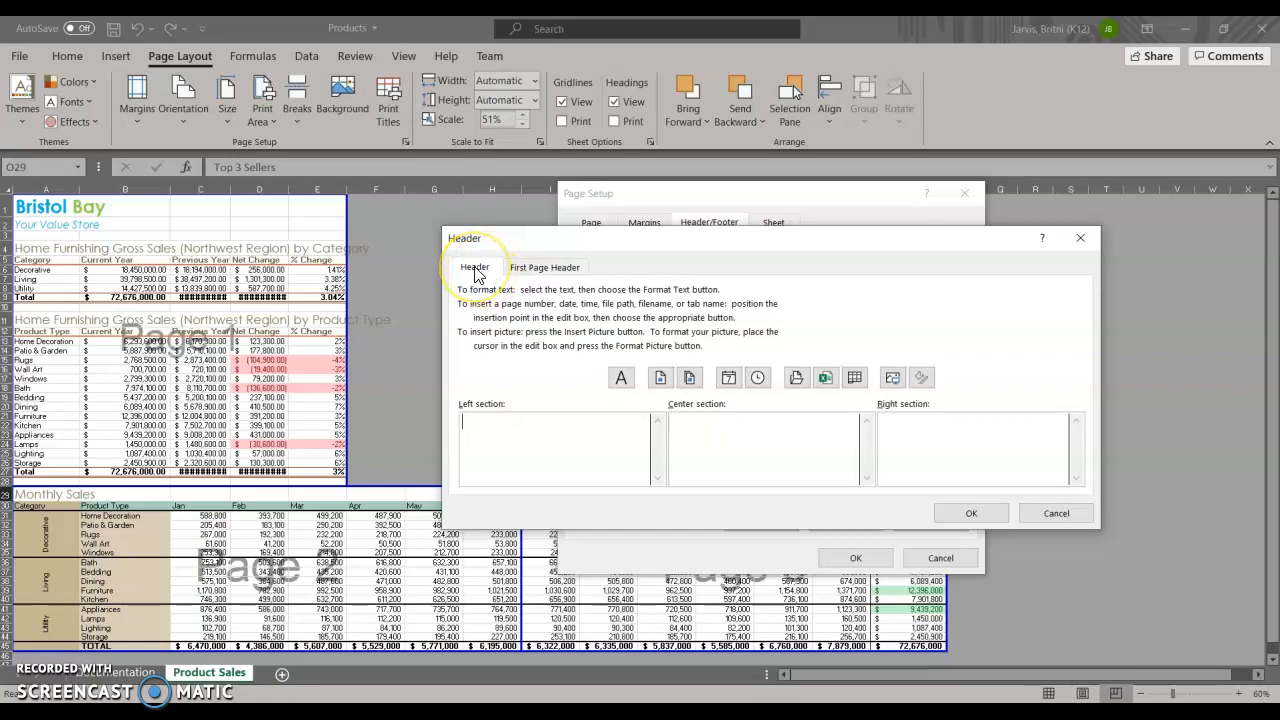
click(535, 268)
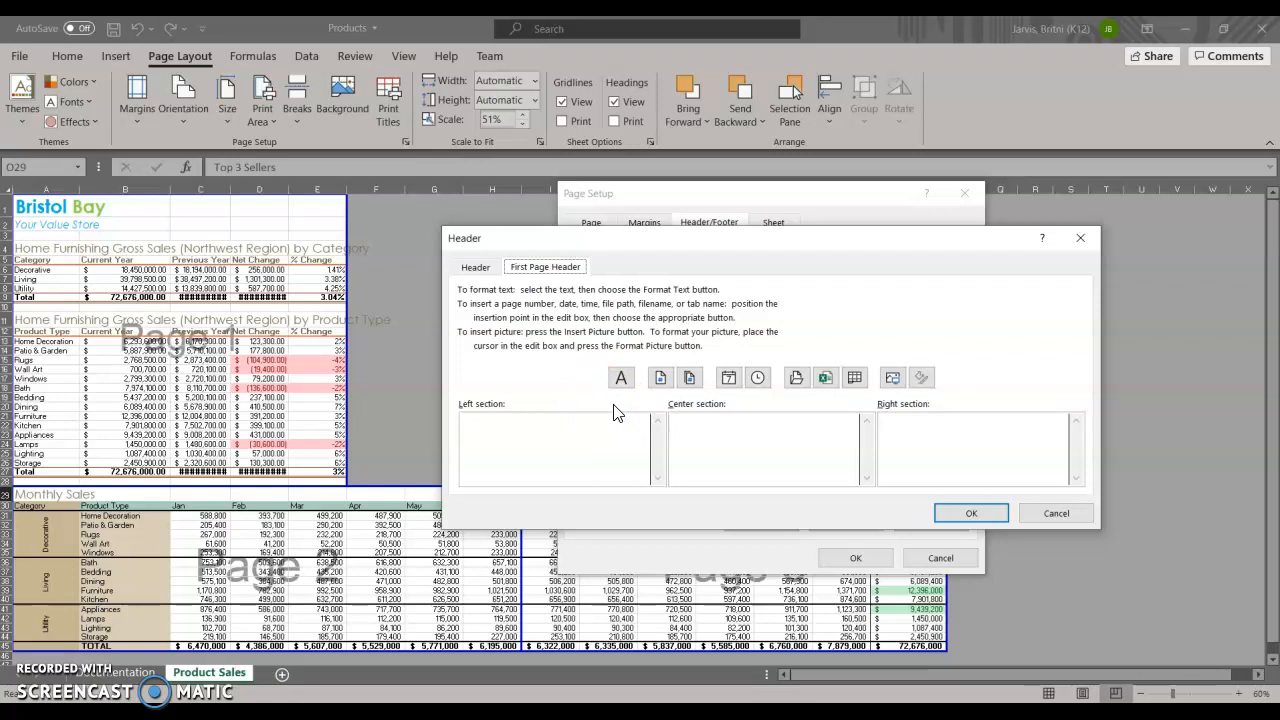
click(561, 443)
text(Y)
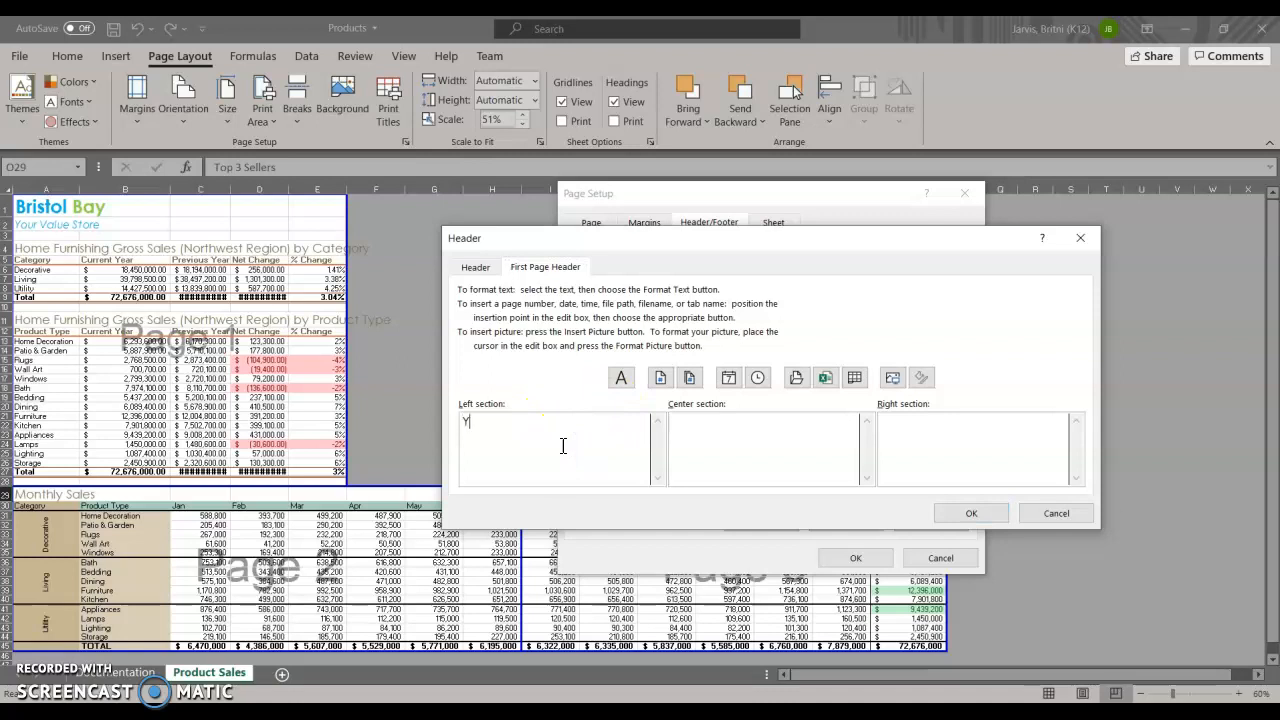
text(our Name)
Insert the file path in the first page header's center section and the date in its right section, and accept the header.
click(728, 444)
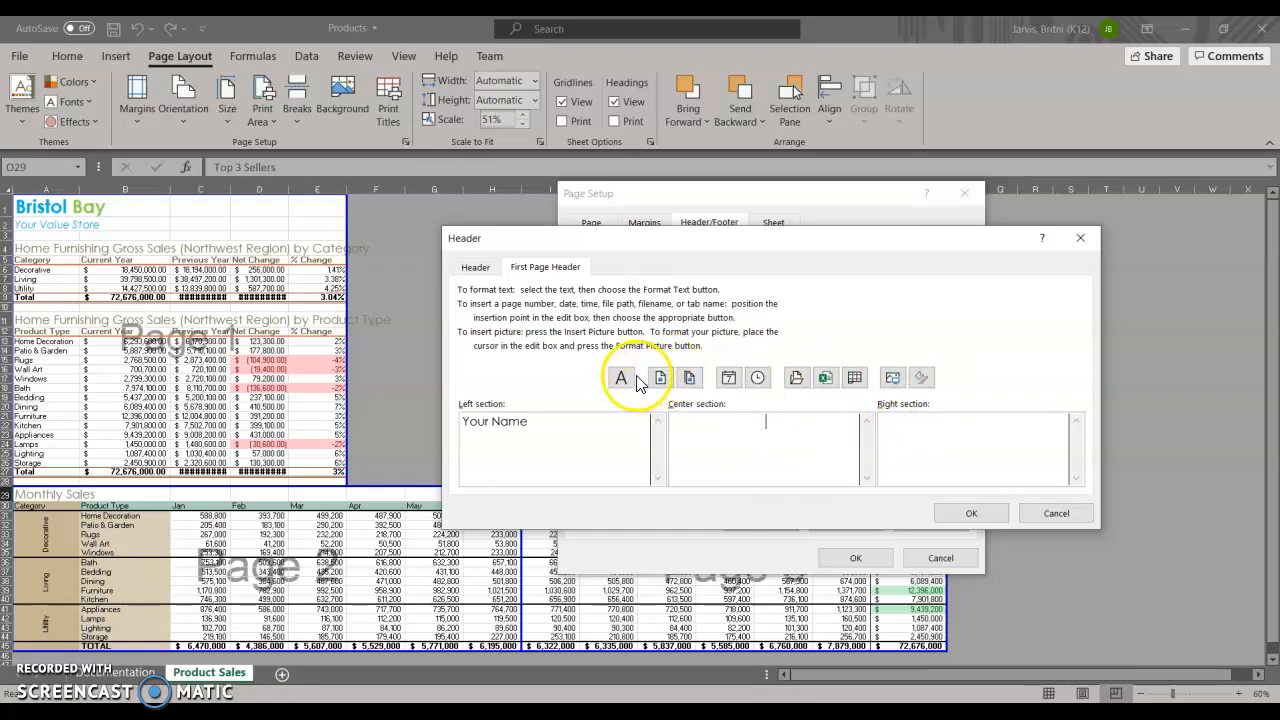
click(794, 378)
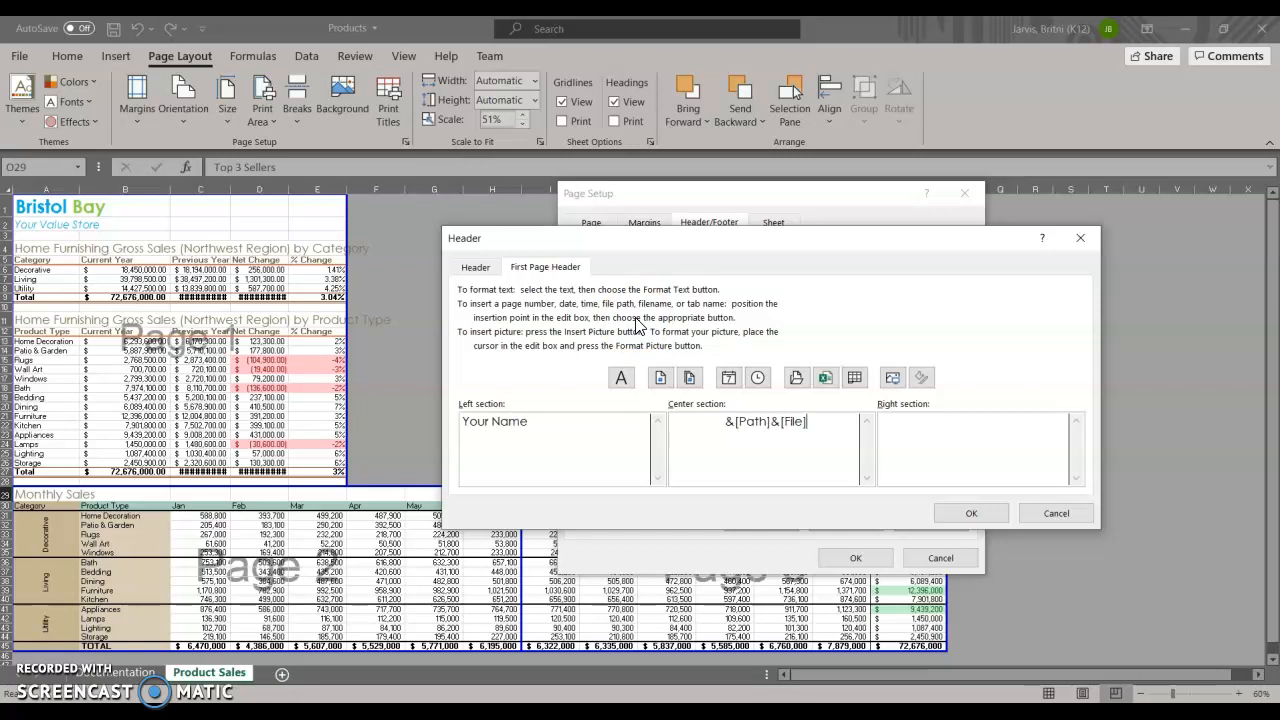
click(948, 433)
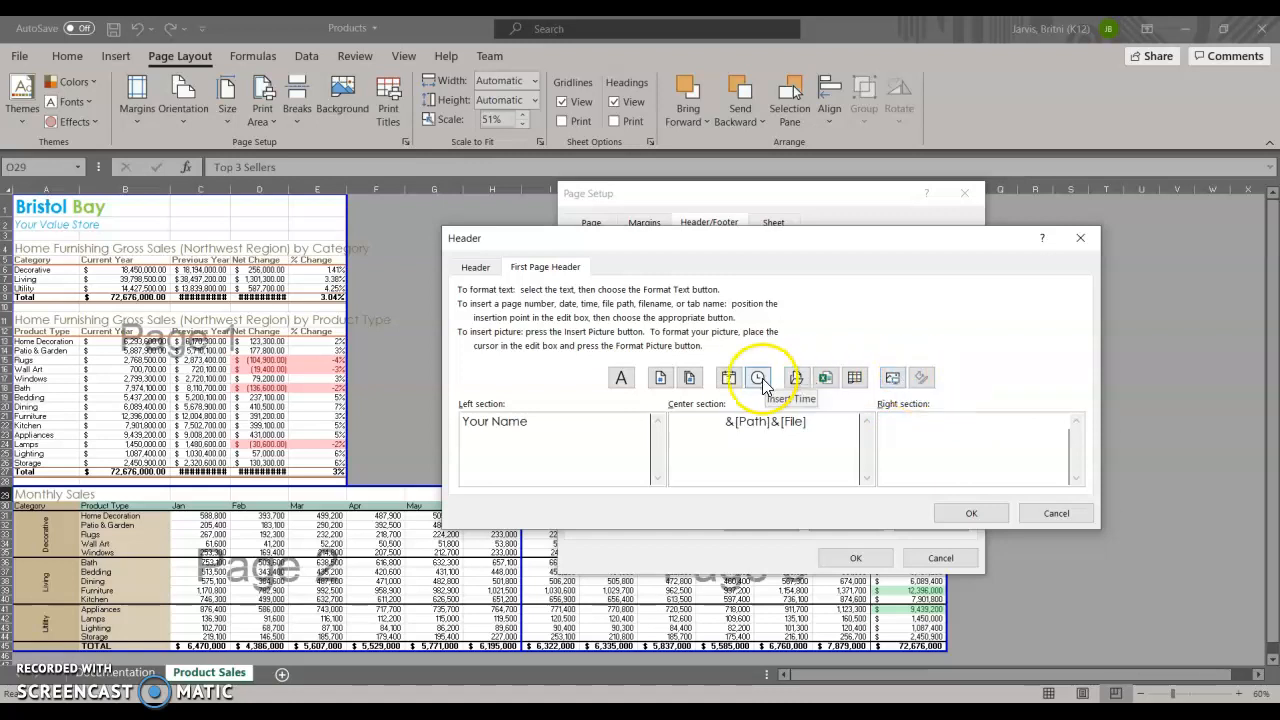
click(731, 378)
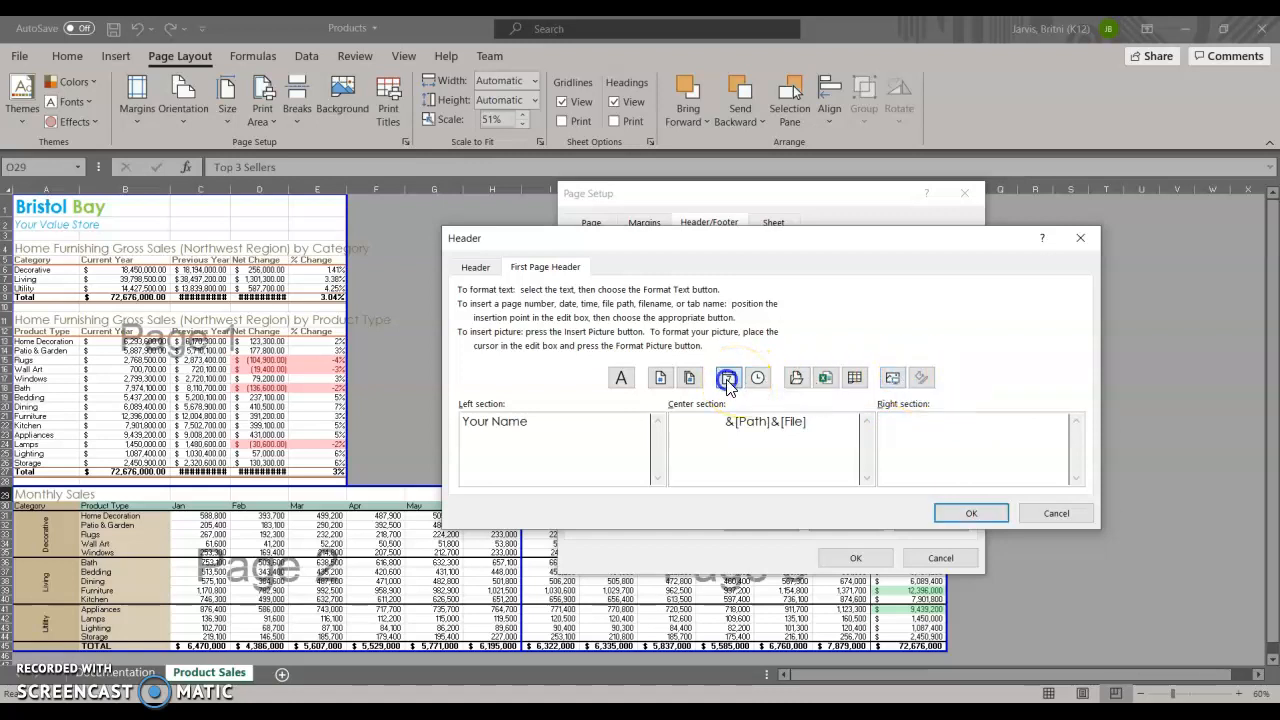
click(993, 516)
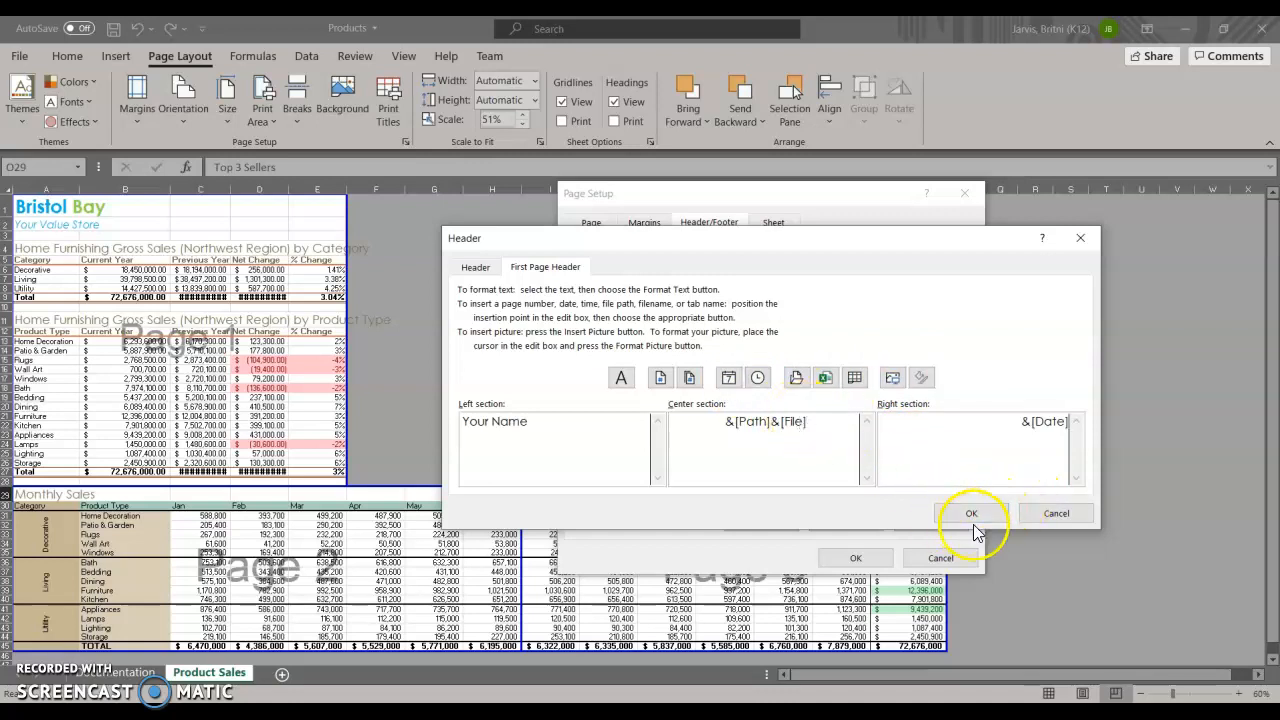
click(971, 514)
Check the custom footer, then compare the contents of the regular header and the first page header.
click(733, 412)
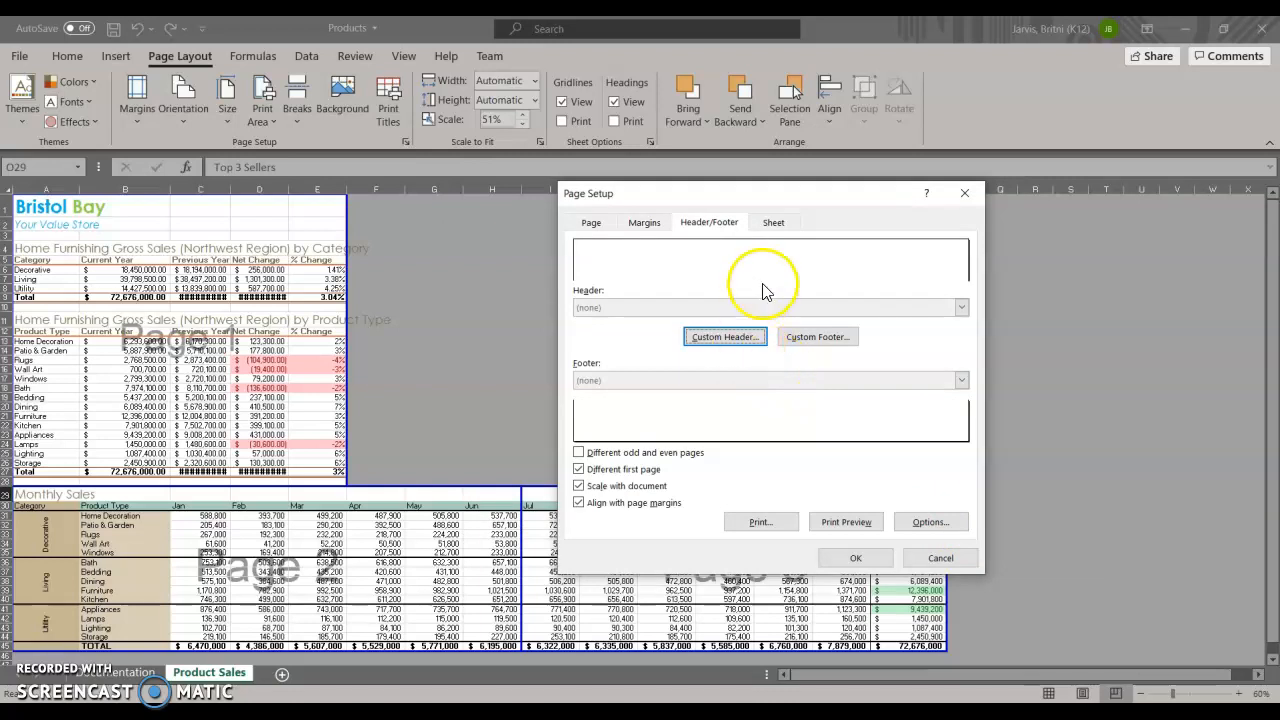
click(836, 343)
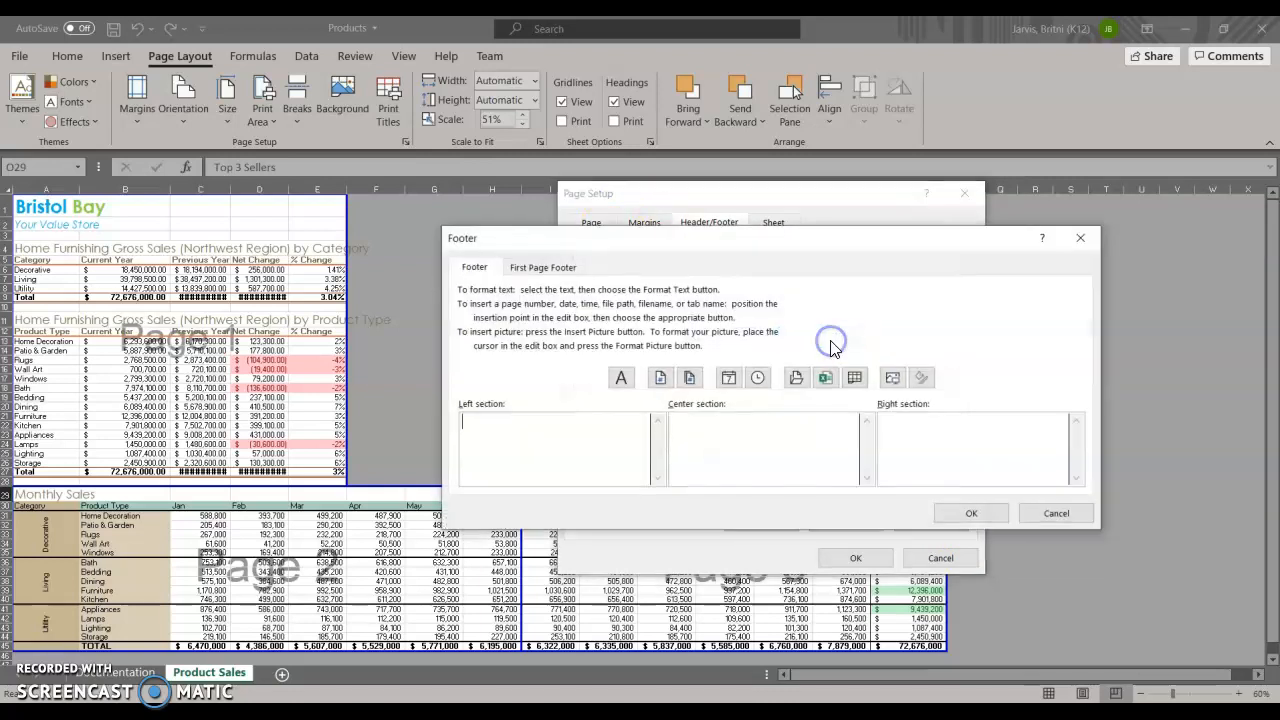
click(985, 512)
click(746, 337)
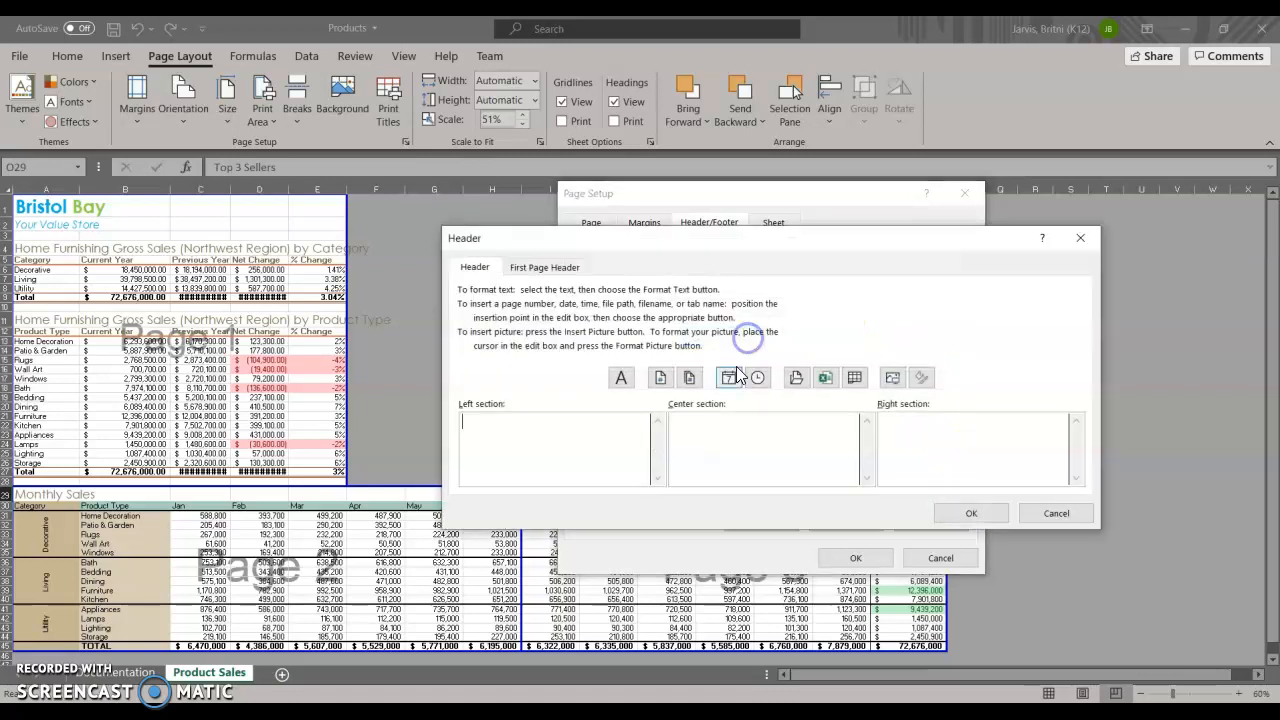
click(543, 267)
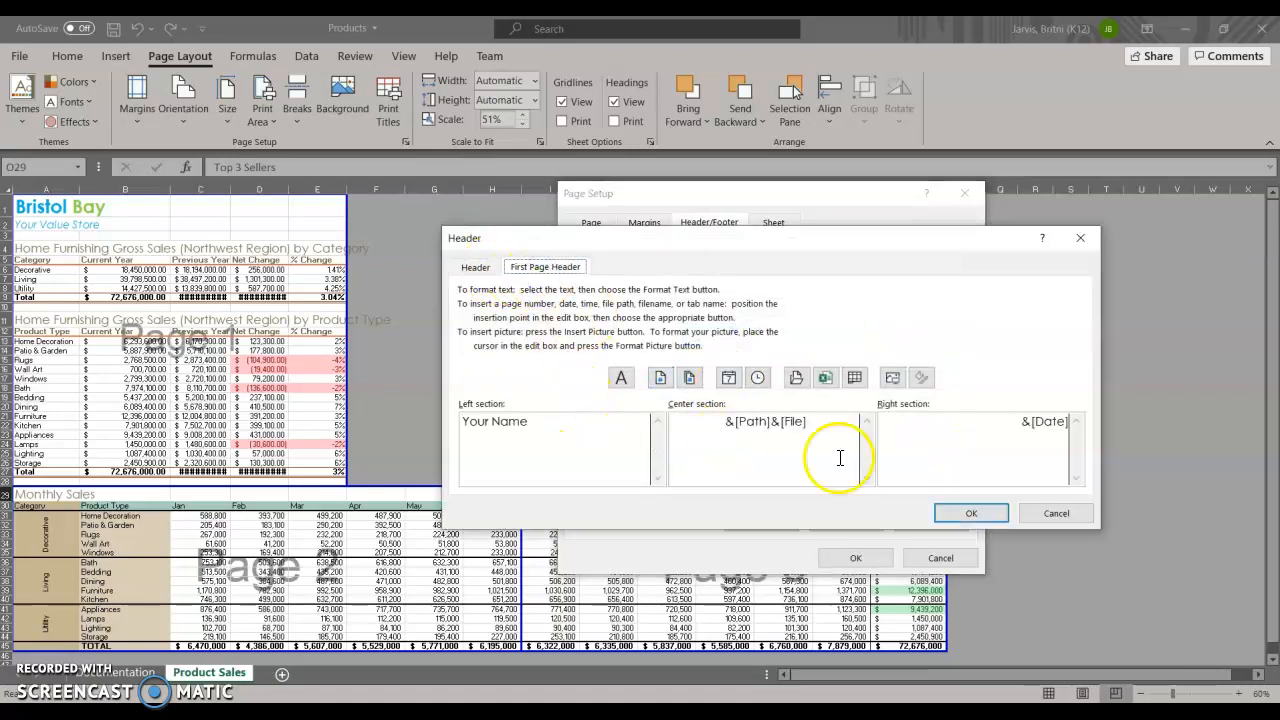
click(487, 269)
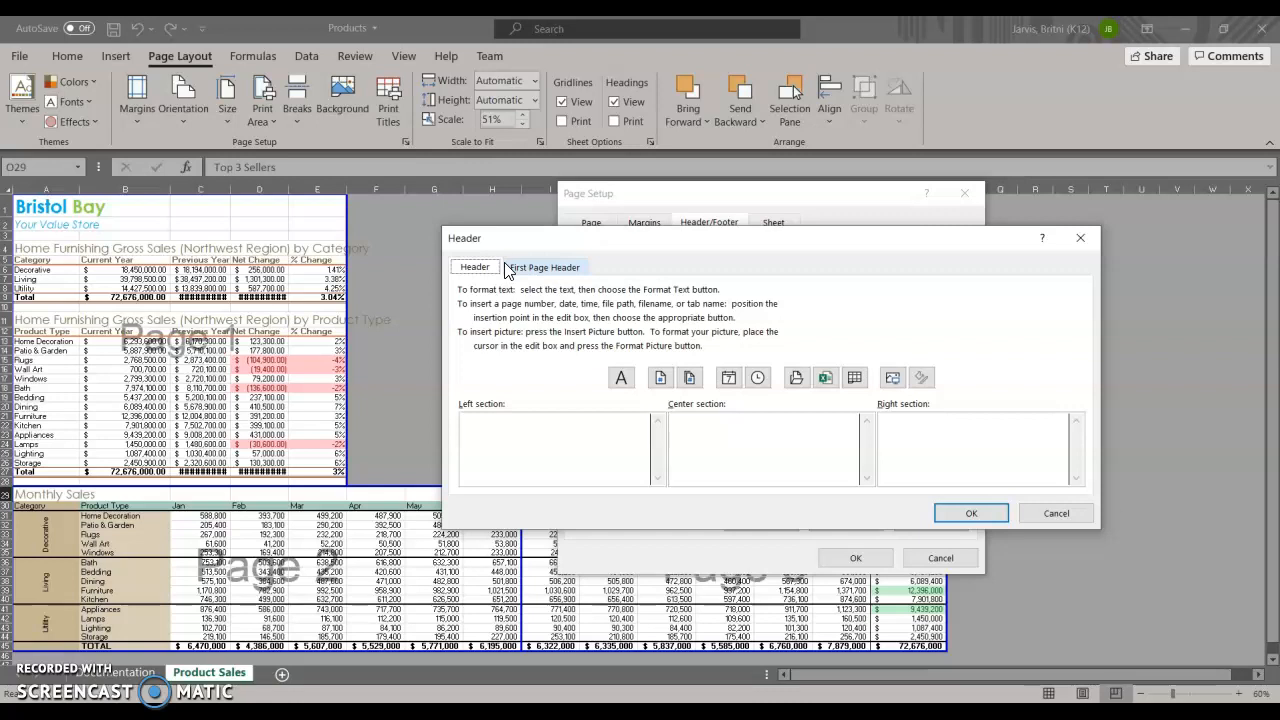
click(975, 512)
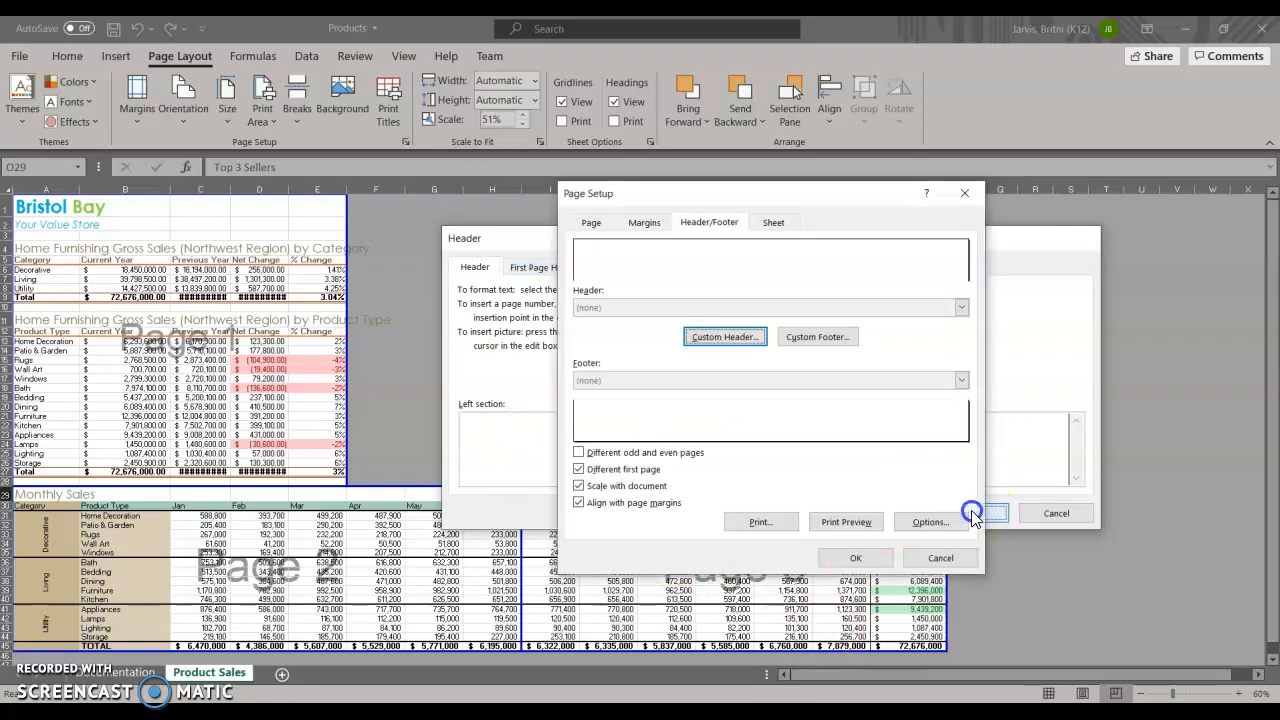
Insert the page number and number of pages in the center section of the first page footer, and accept the page setup.
click(815, 338)
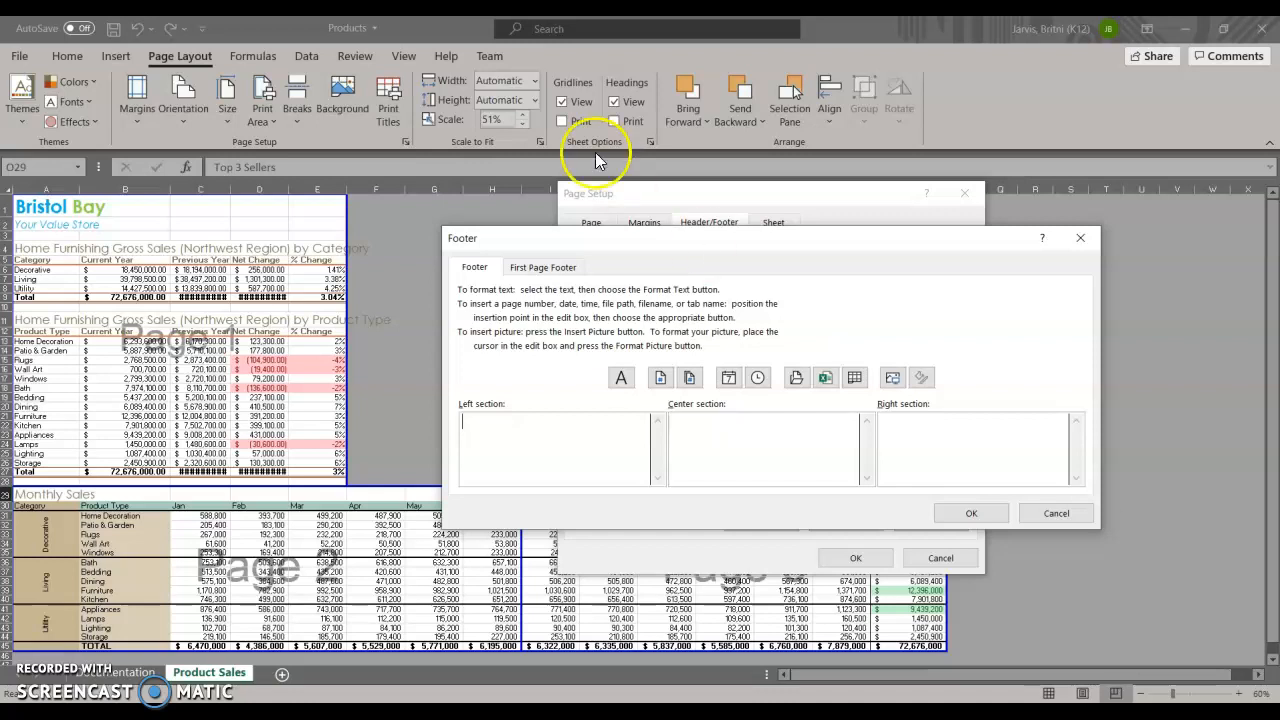
click(555, 268)
click(566, 437)
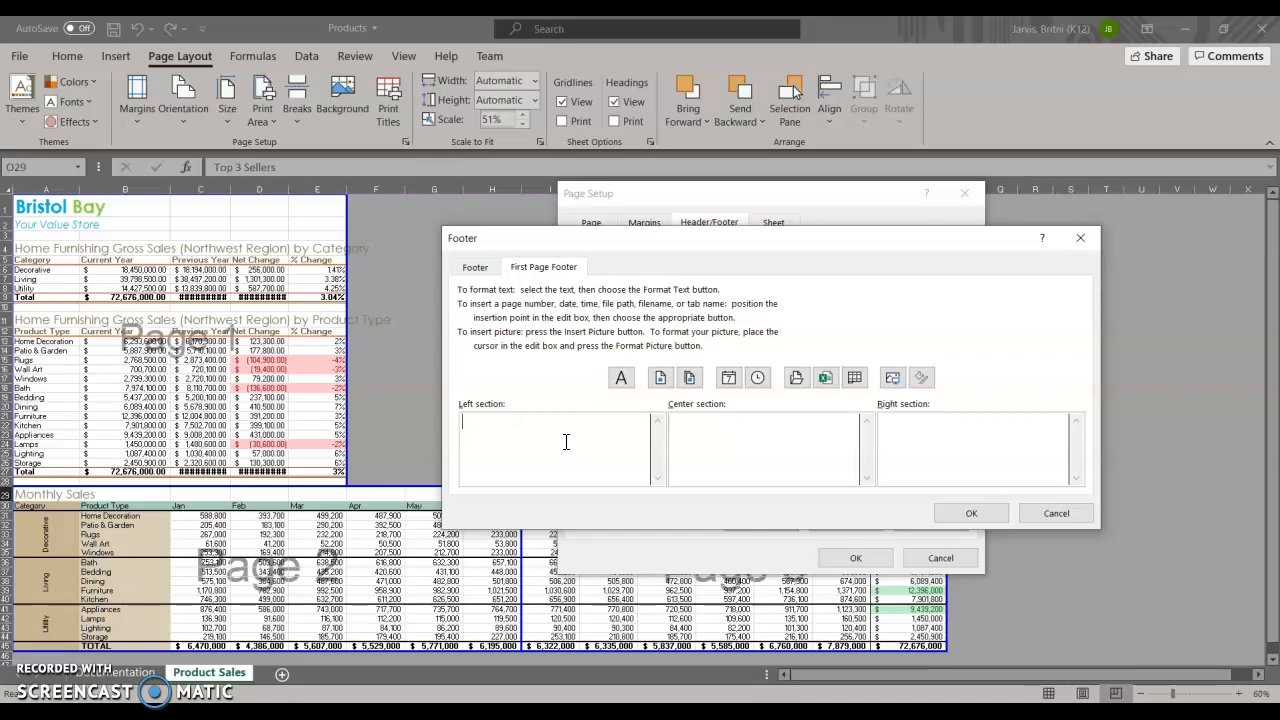
click(565, 445)
click(766, 436)
click(661, 380)
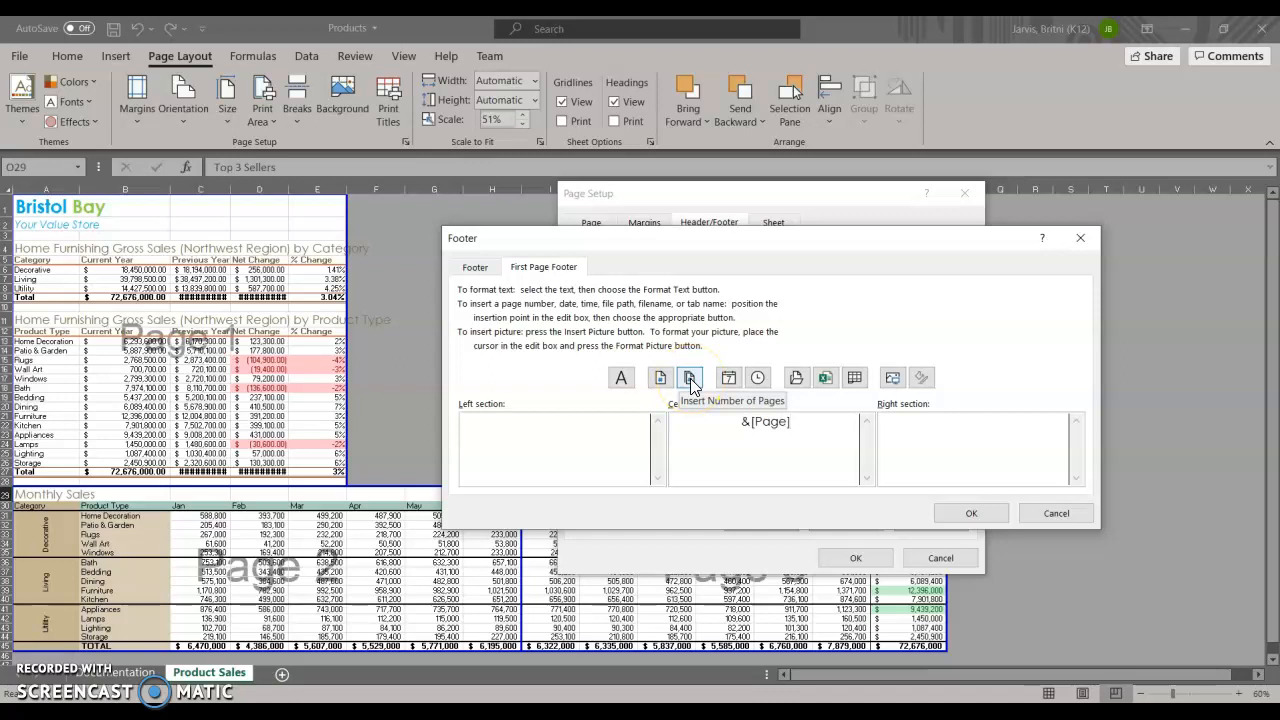
click(690, 384)
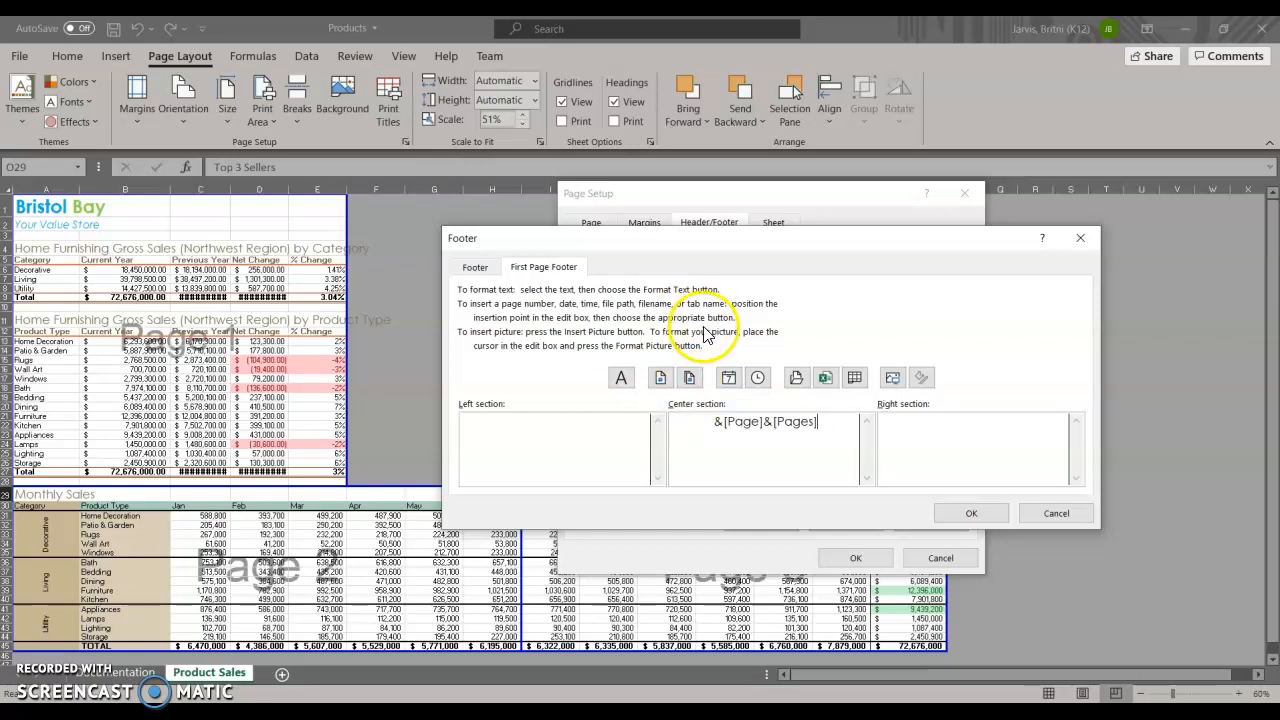
click(960, 512)
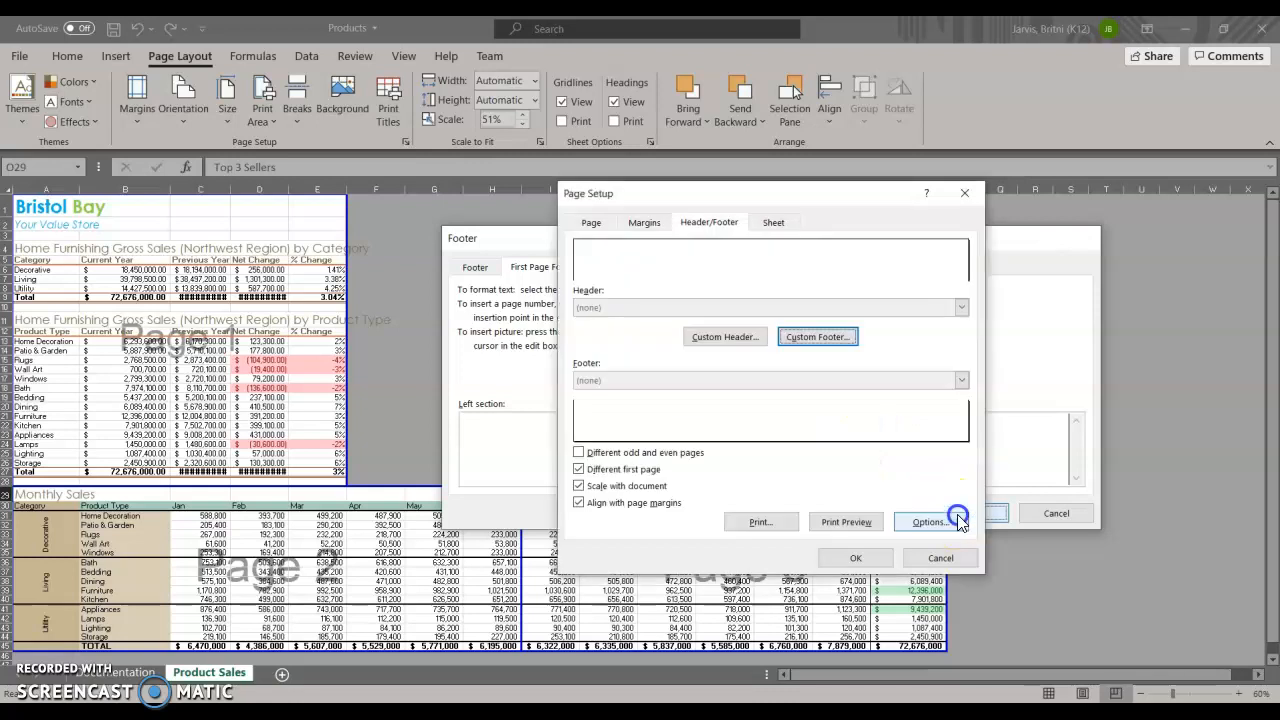
click(856, 558)
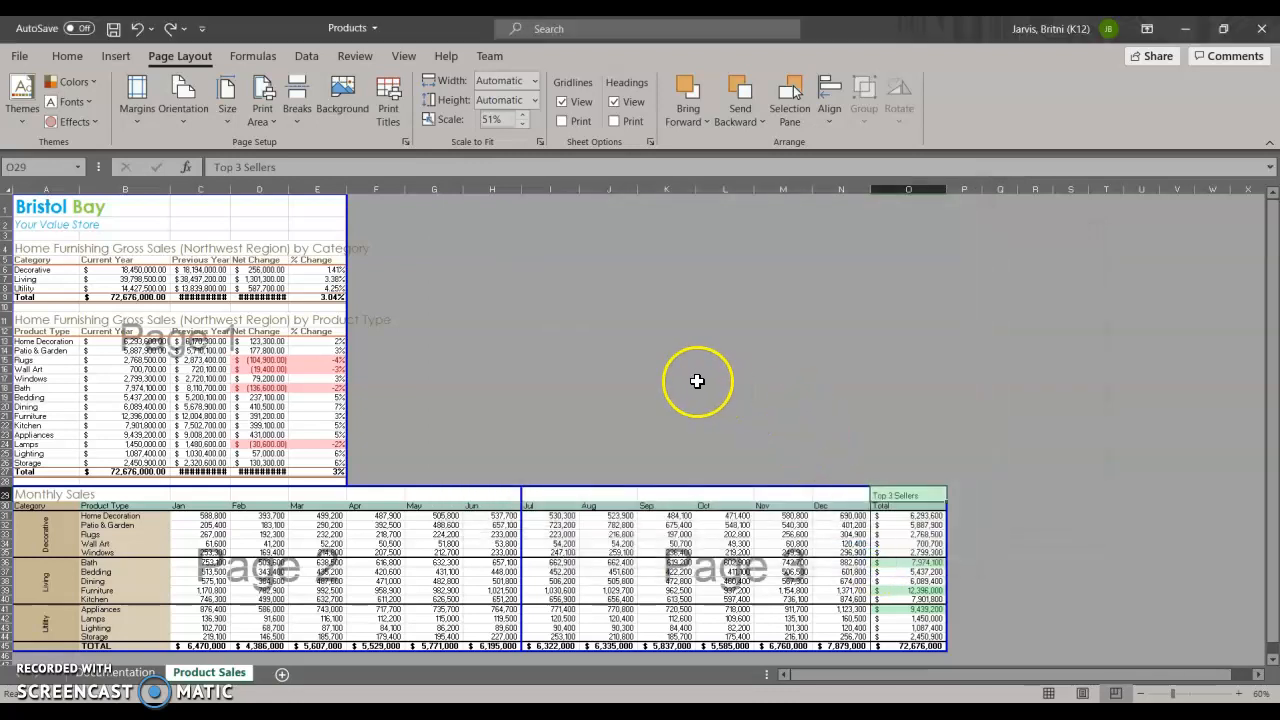
Review all three pages in the print preview, checking the header and footer on each, and return to the worksheet.
click(19, 56)
click(88, 312)
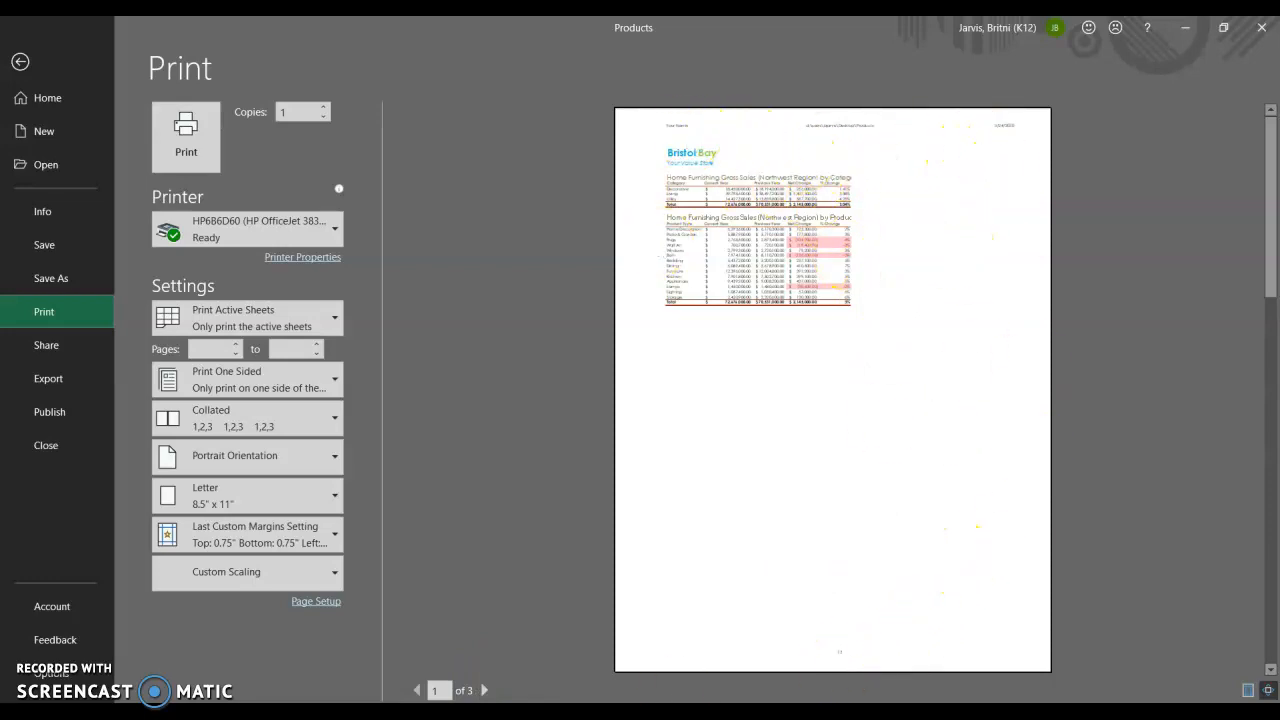
click(484, 690)
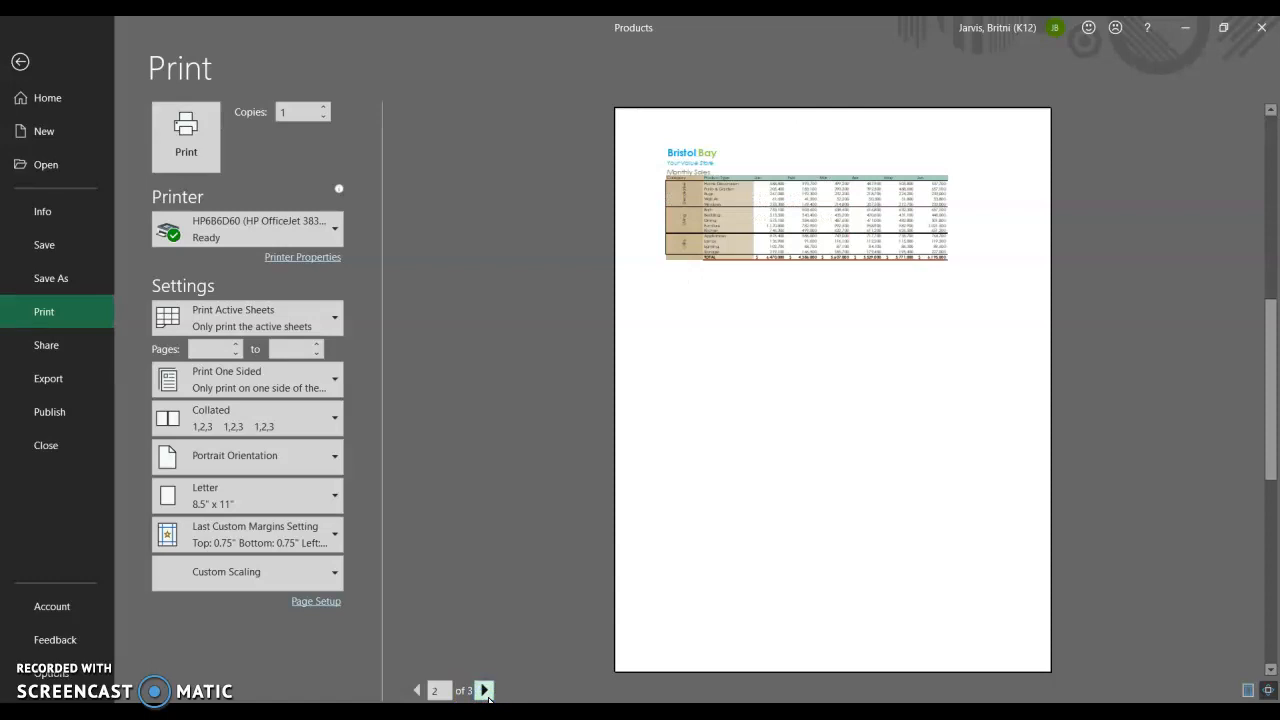
click(484, 690)
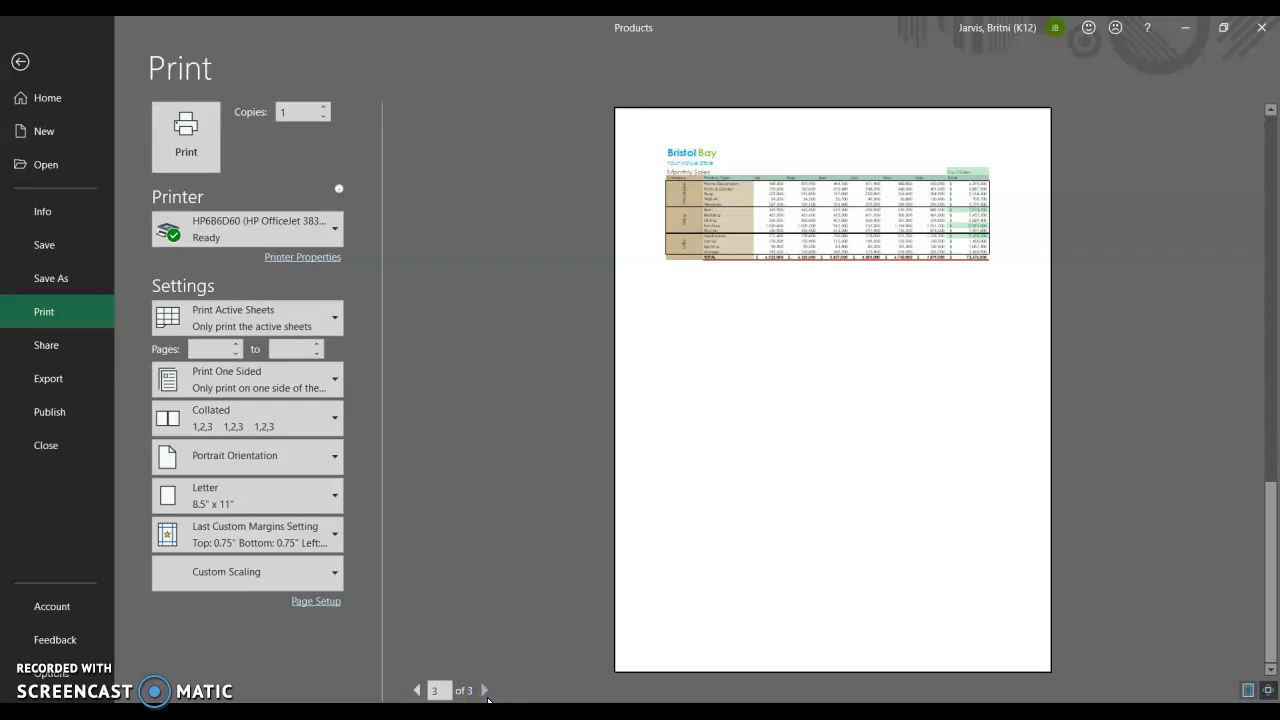
click(417, 690)
click(417, 690)
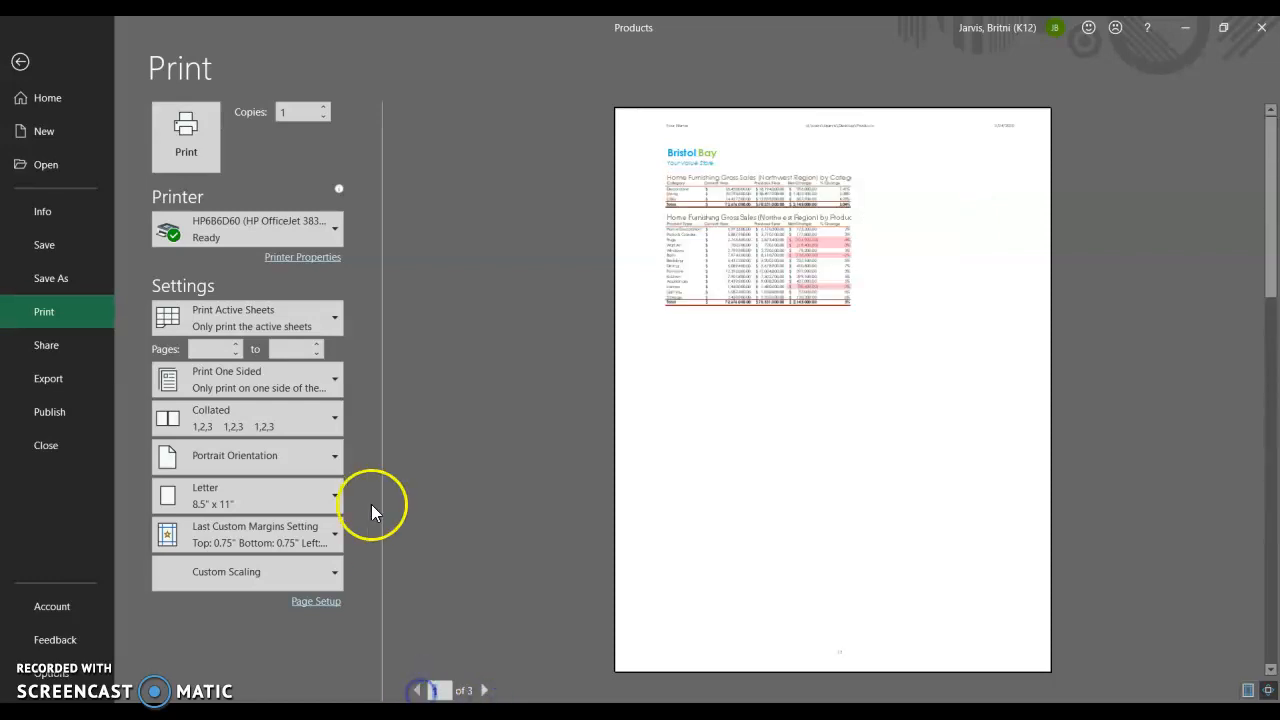
click(25, 62)
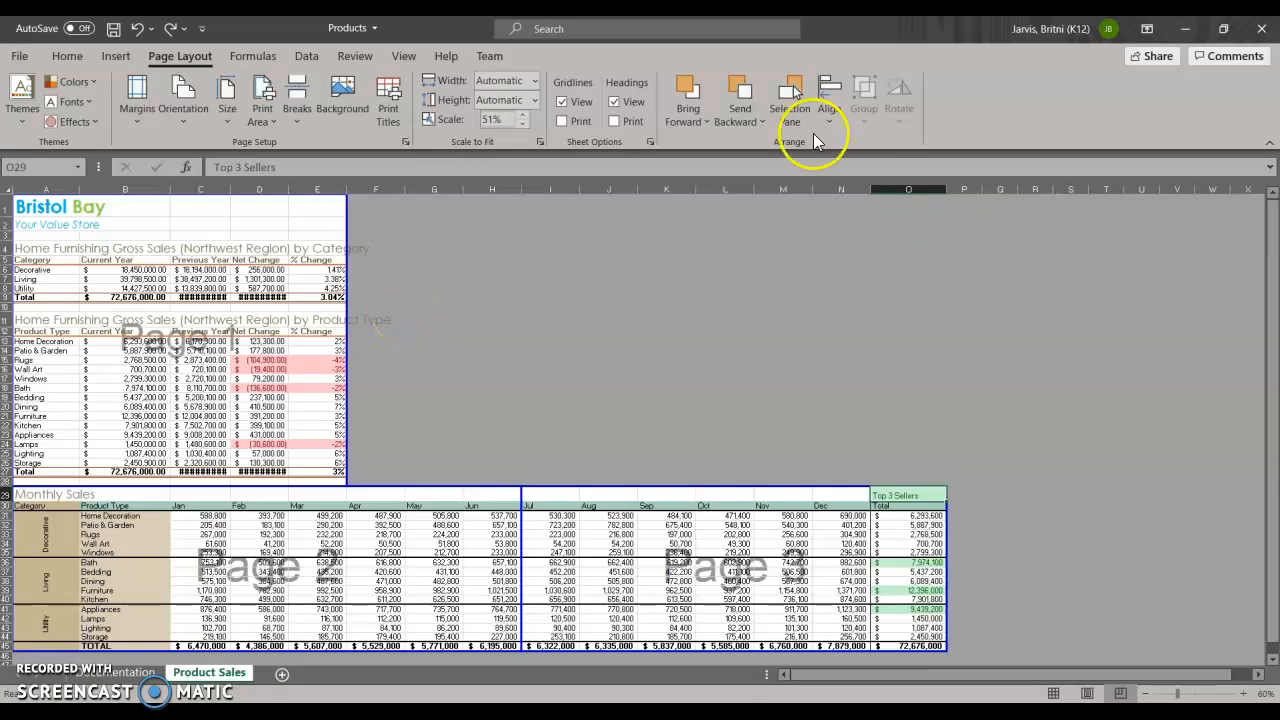
Switch the Product Sales worksheet from Page Break Preview to Normal view and return to the beginning of the sheet.
click(399, 56)
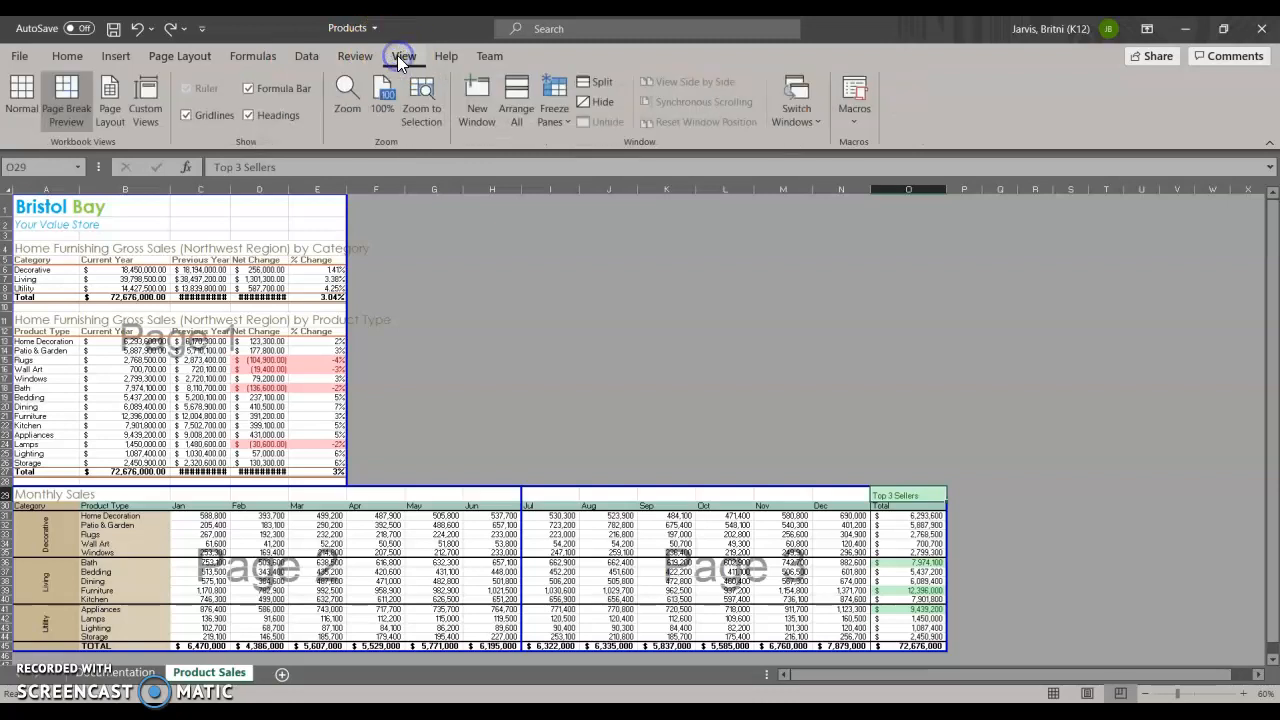
click(22, 95)
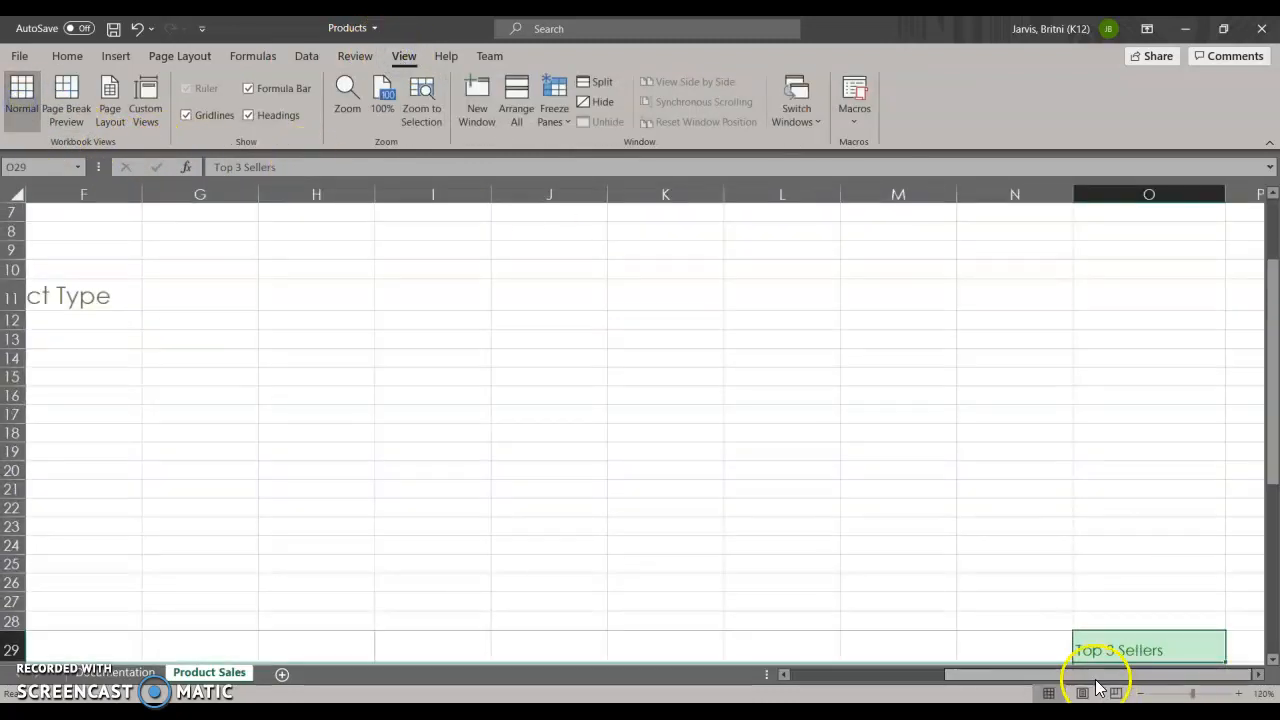
drag(1062, 676, 906, 680)
scroll(30, 460, up, 2)
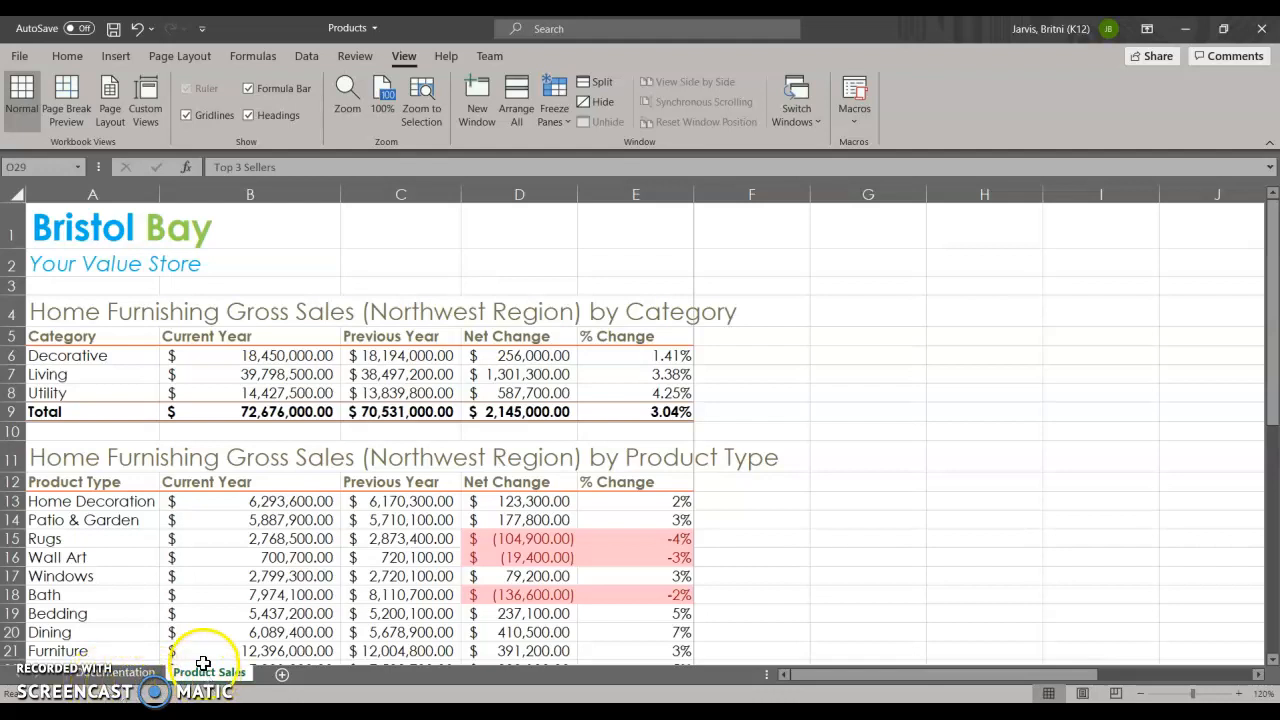
Look at the tab color choices for the Documentation sheet and the sheet commands for Product Sales without applying any.
right_click(115, 672)
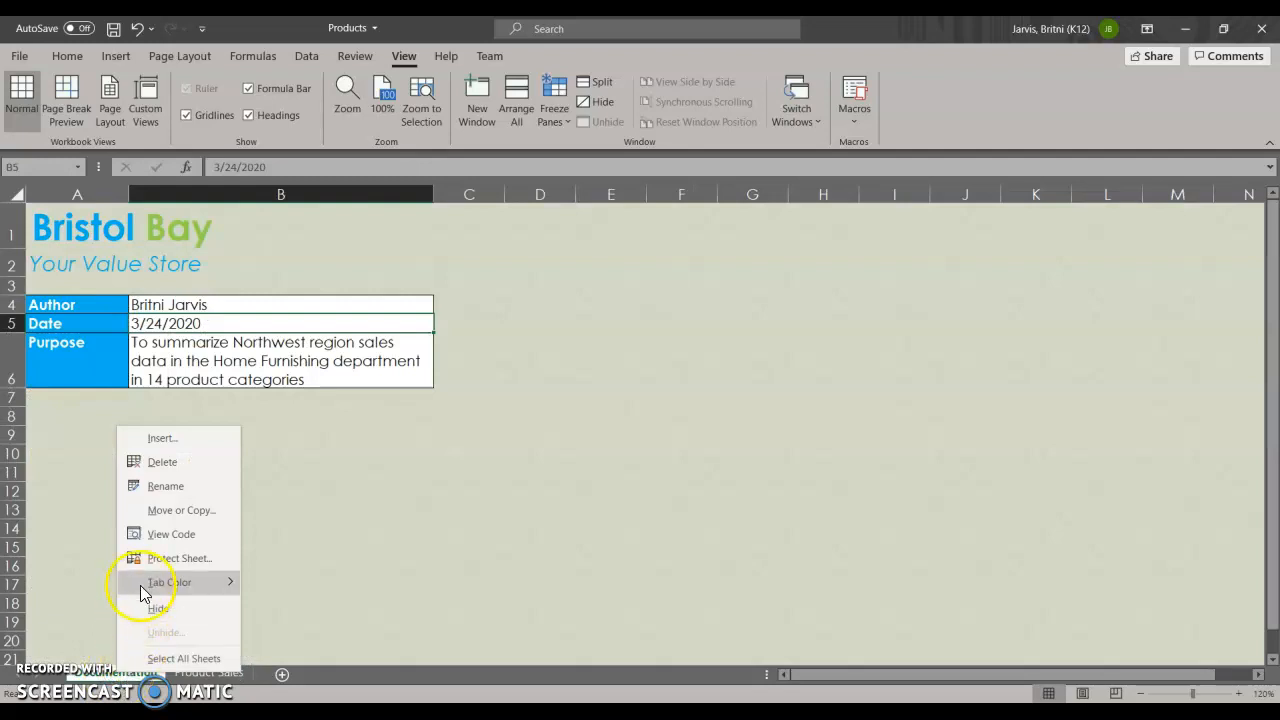
mouse_move(146, 590)
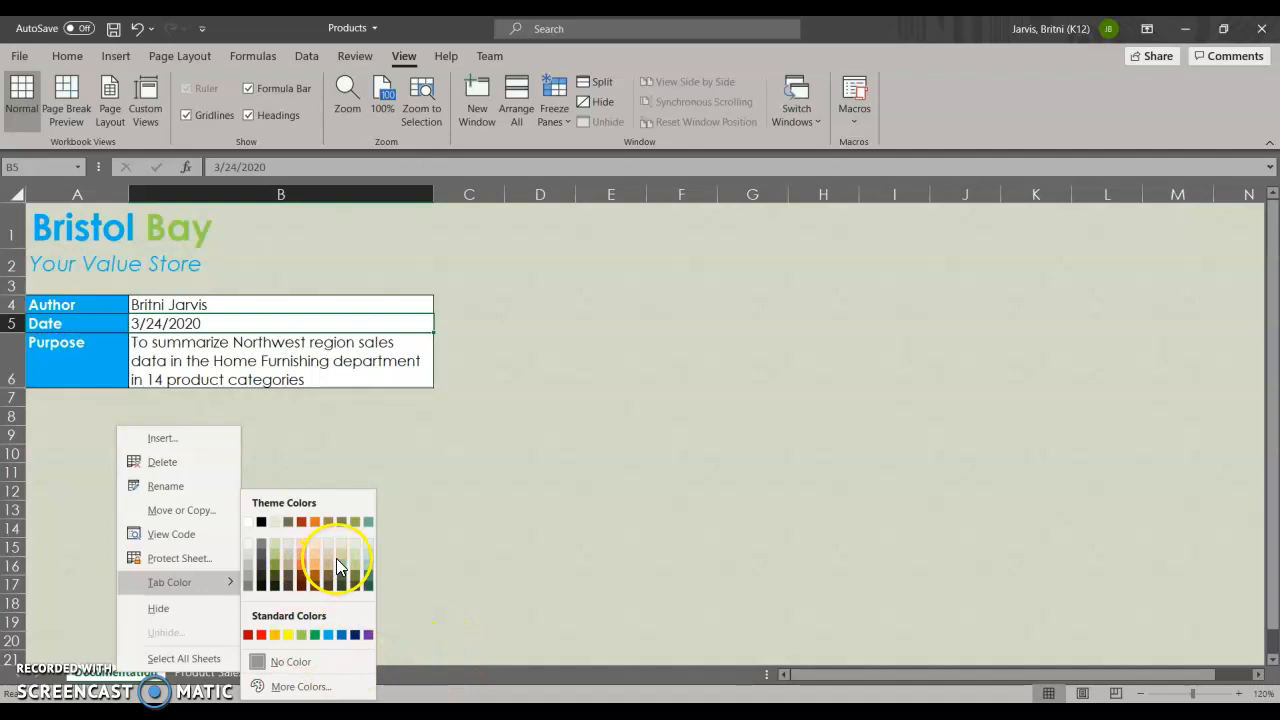
click(400, 673)
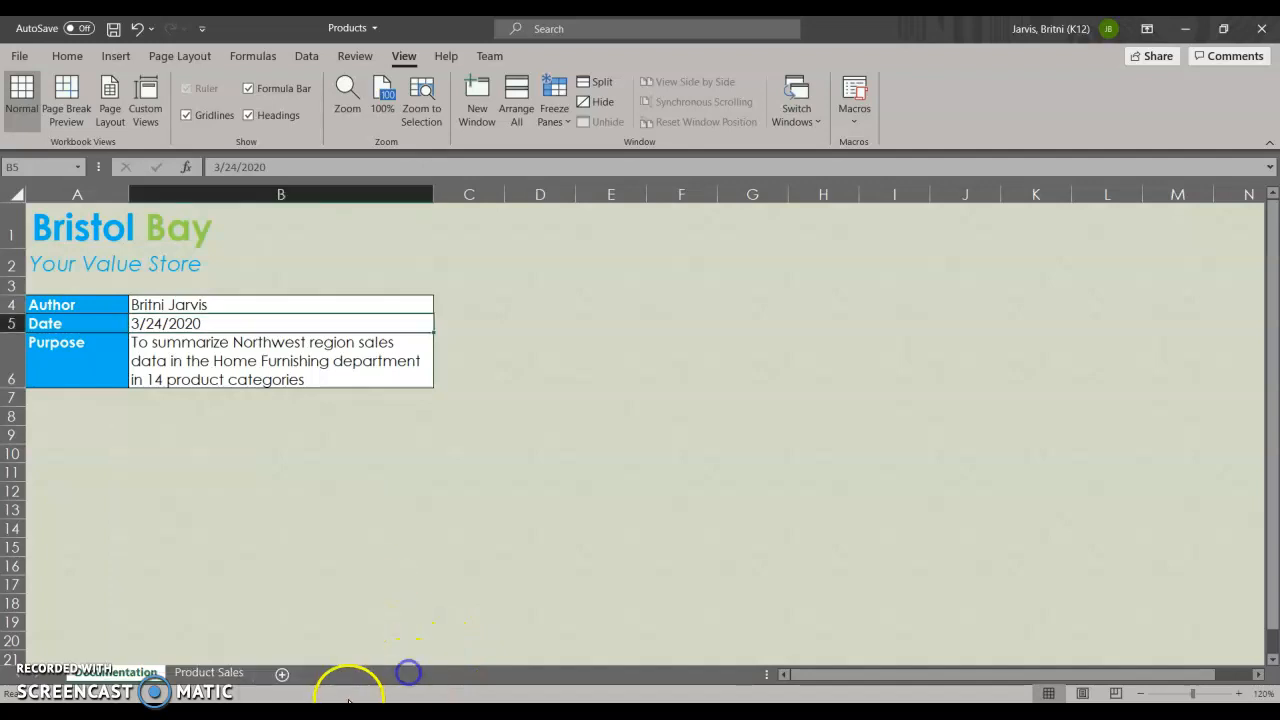
right_click(209, 672)
click(377, 668)
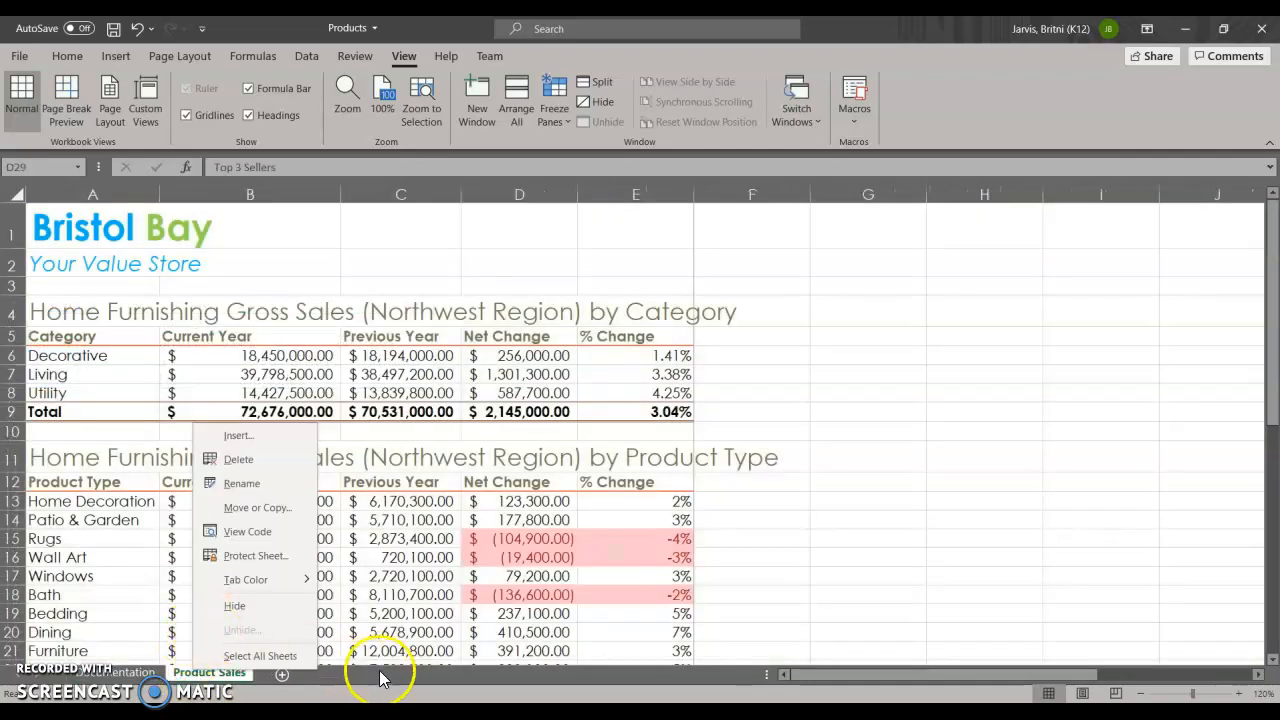